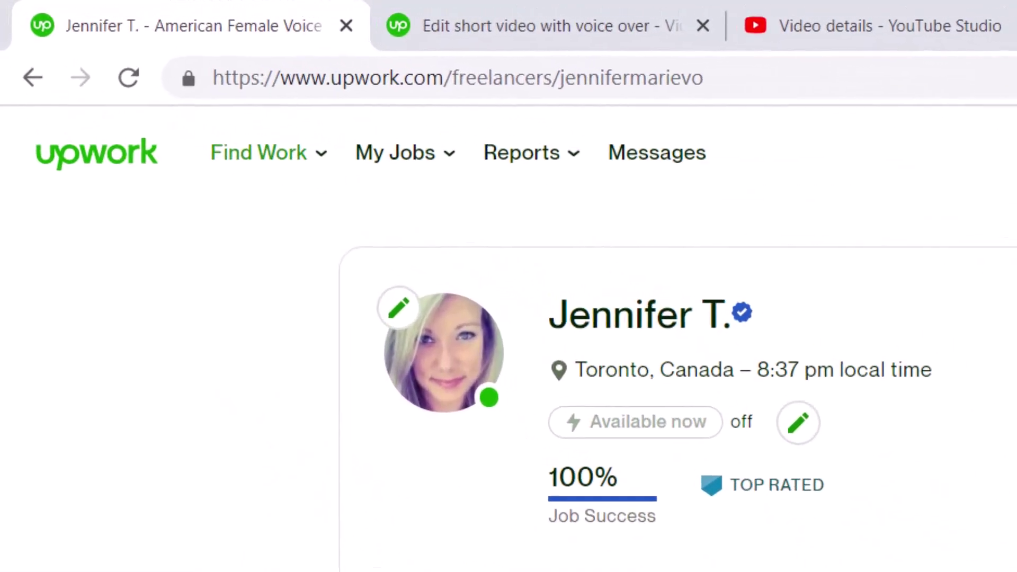
Open Find Work and run an empty job search listing all 181,774 jobs
mouse_move(294, 177)
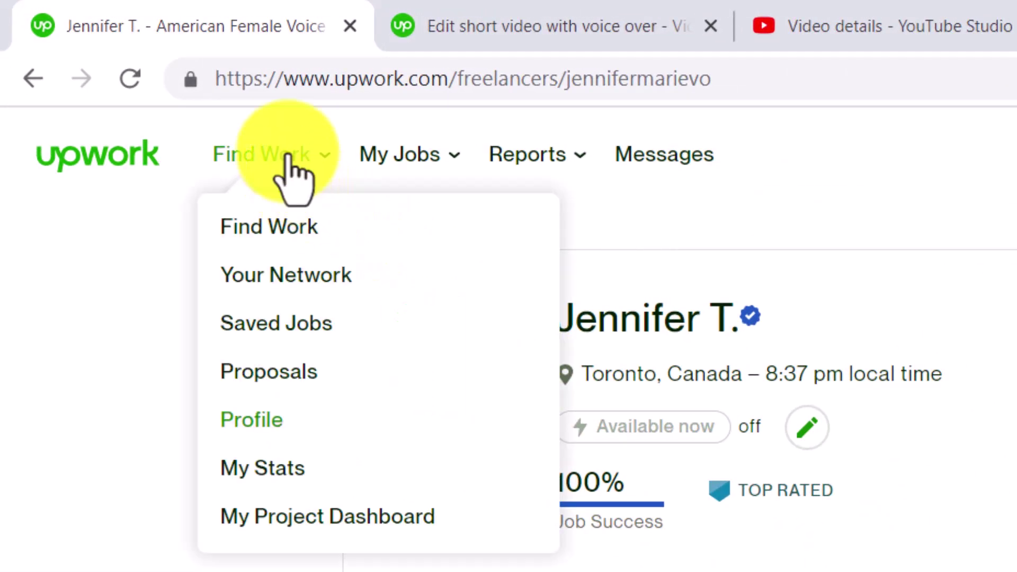
click(291, 225)
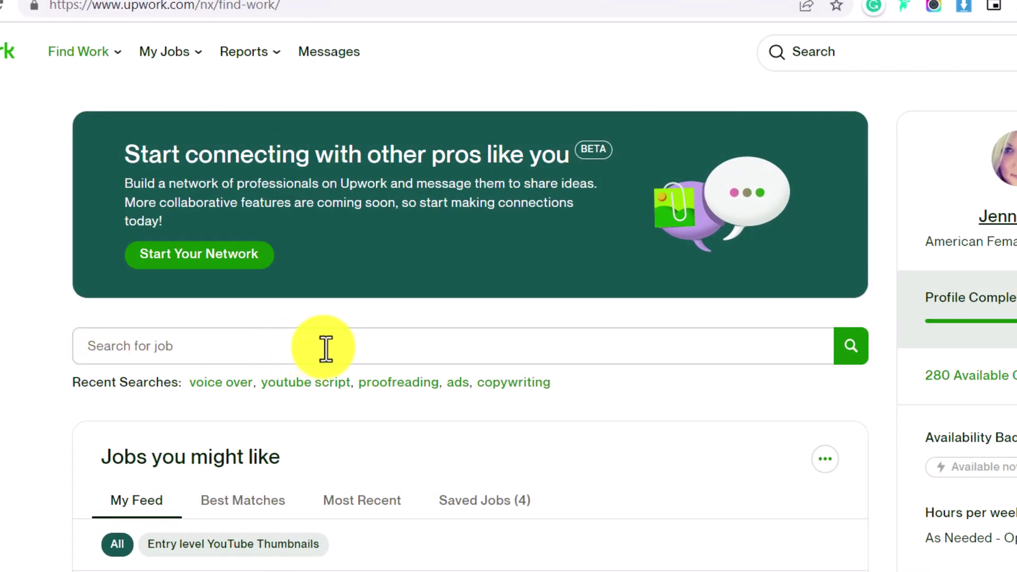
click(853, 356)
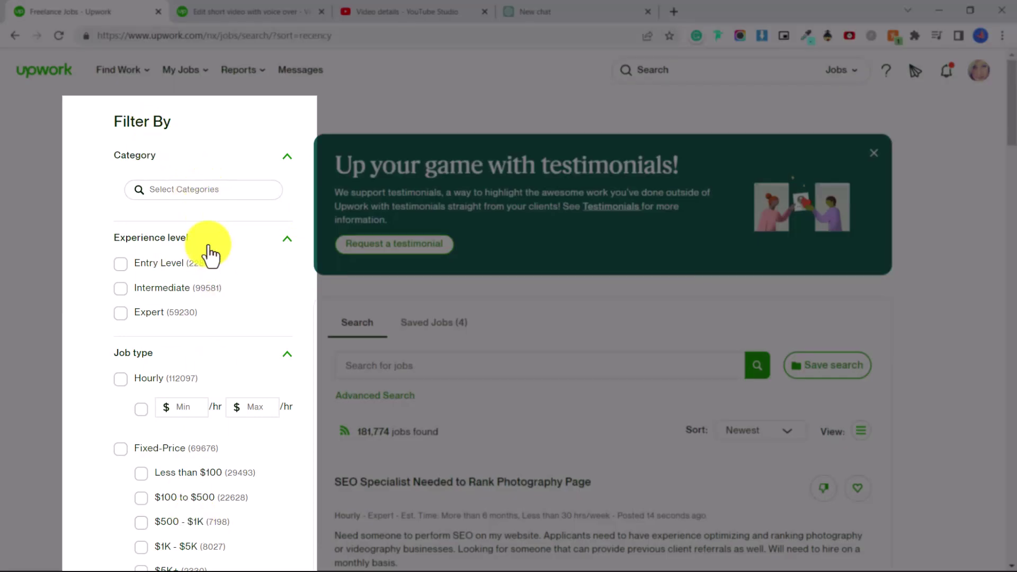
scroll(502, 302, down, 1)
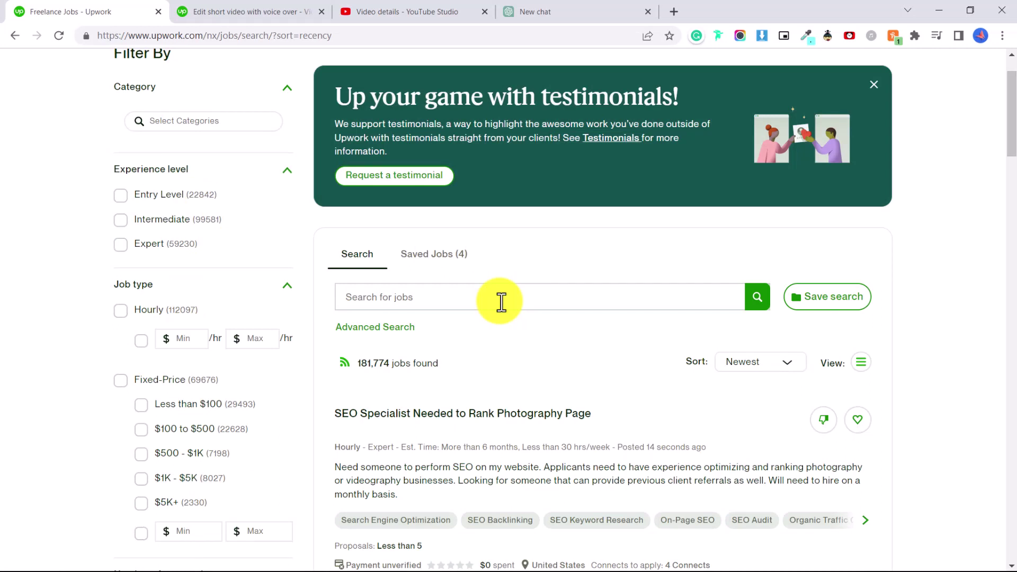
Search for 'video editing' jobs and tick Intermediate and Expert levels, giving 10,602 results
click(501, 302)
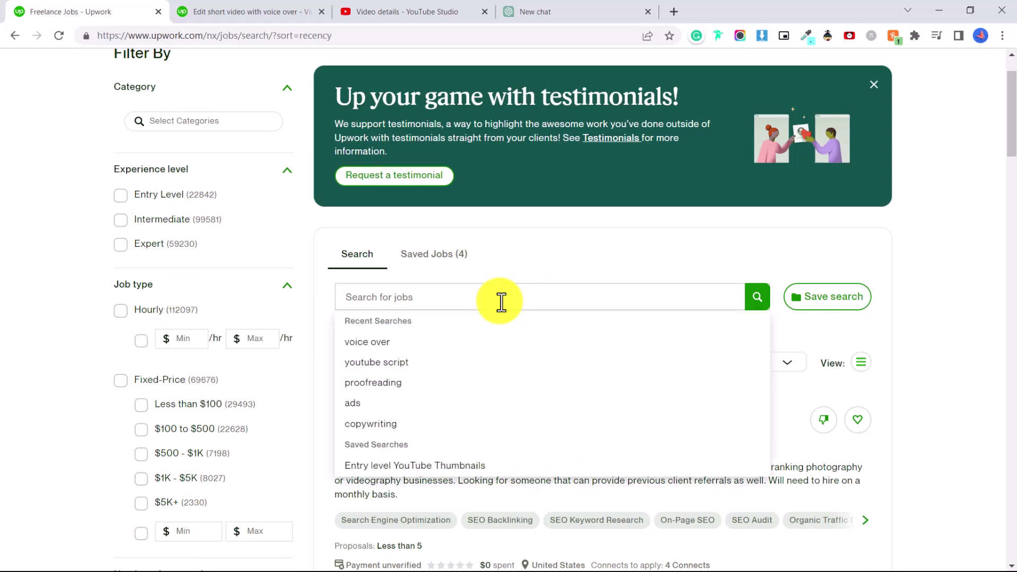
text(video editing)
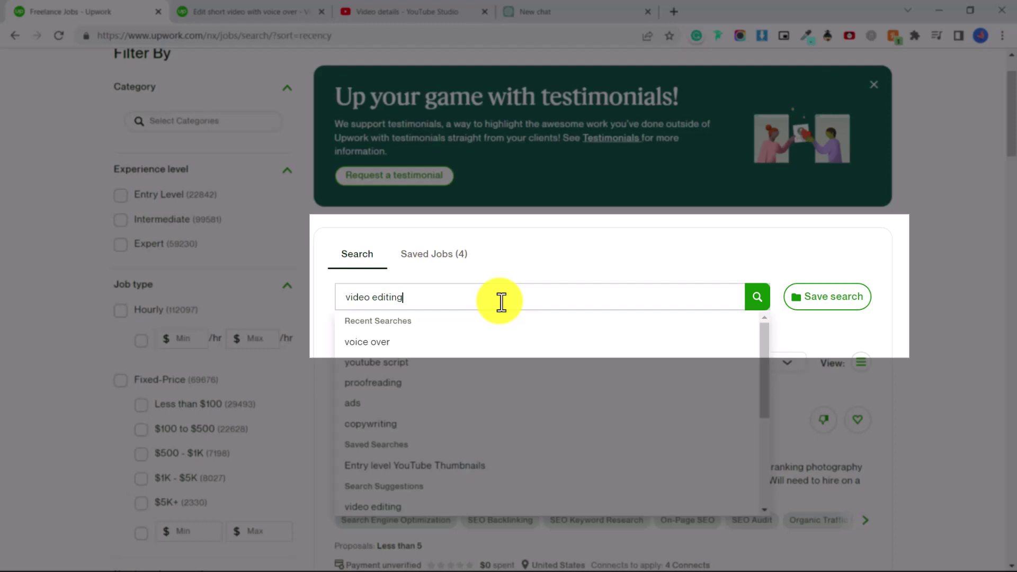
click(764, 303)
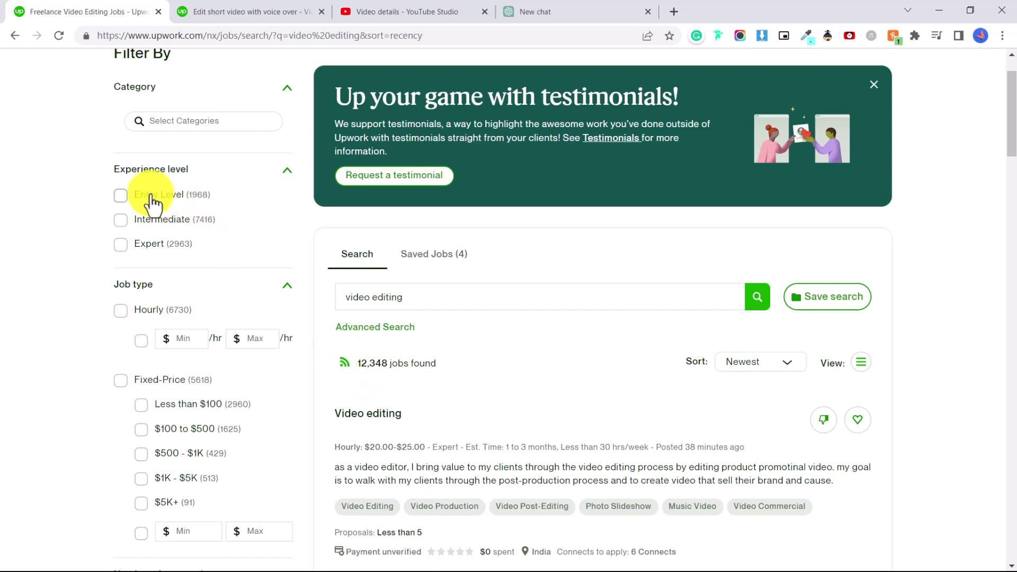
click(122, 222)
click(122, 246)
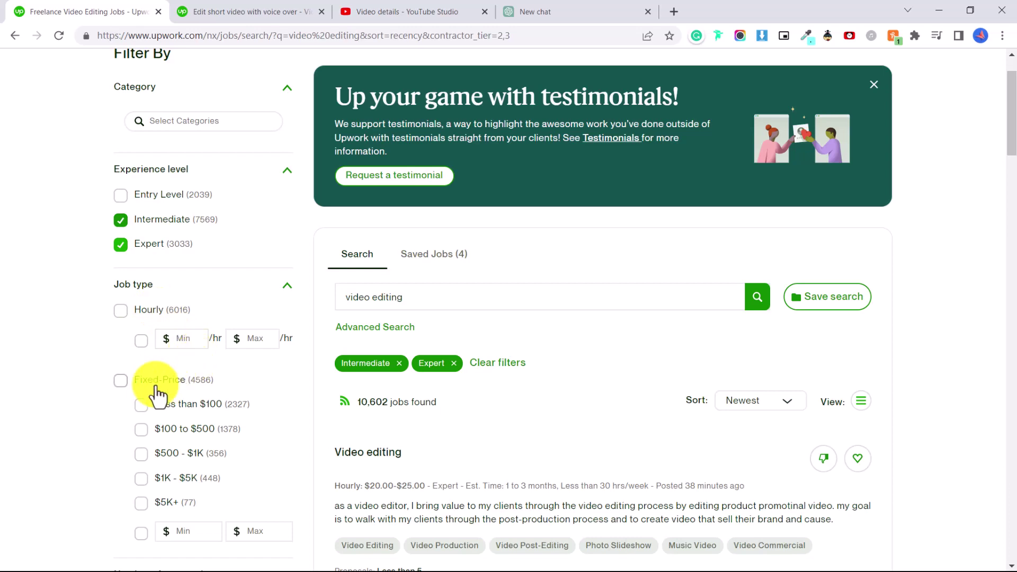
Show only Fixed-Price jobs with Less than 5 up to 15 to 20 proposals
click(121, 380)
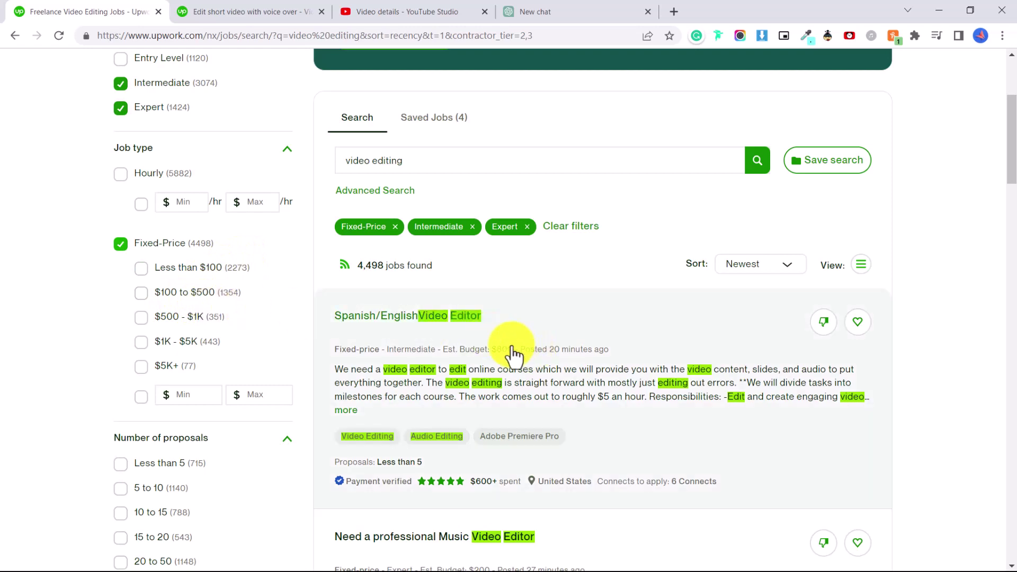
scroll(492, 339, down, 1)
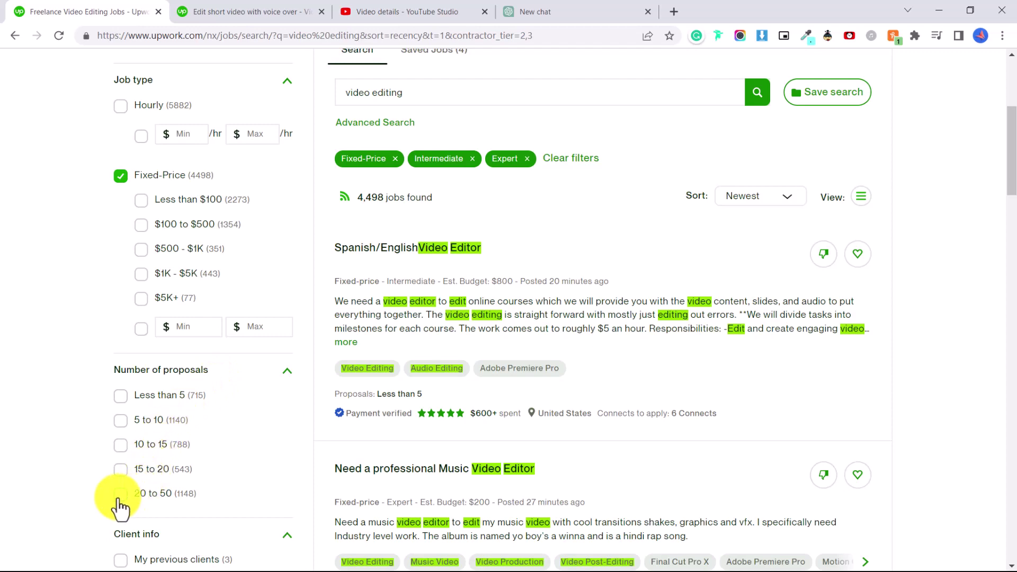
click(121, 469)
click(121, 445)
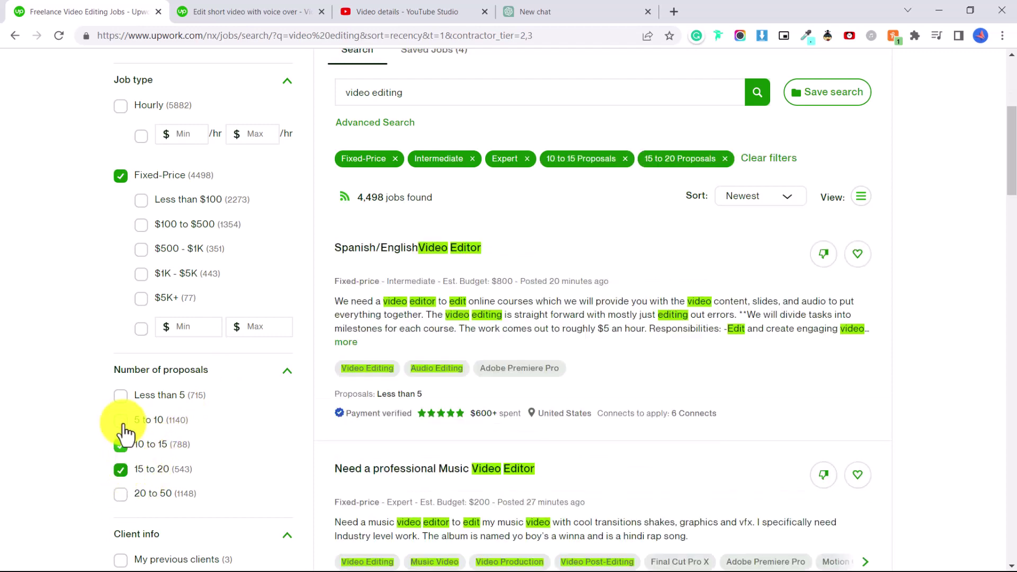
click(122, 420)
click(122, 396)
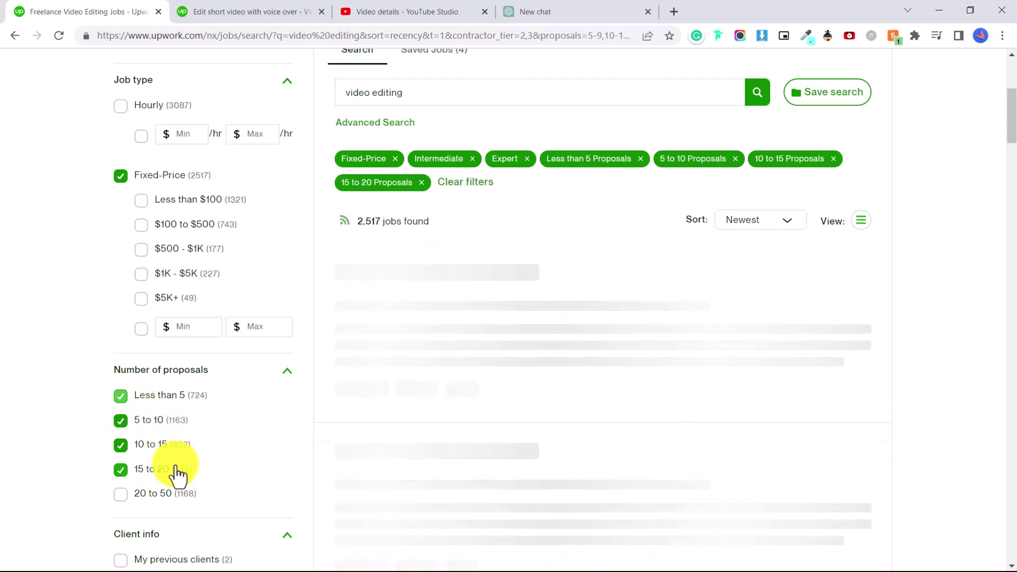
Limit to clients with 1 to 9 hires or 10+ hires
scroll(163, 297, down, 6)
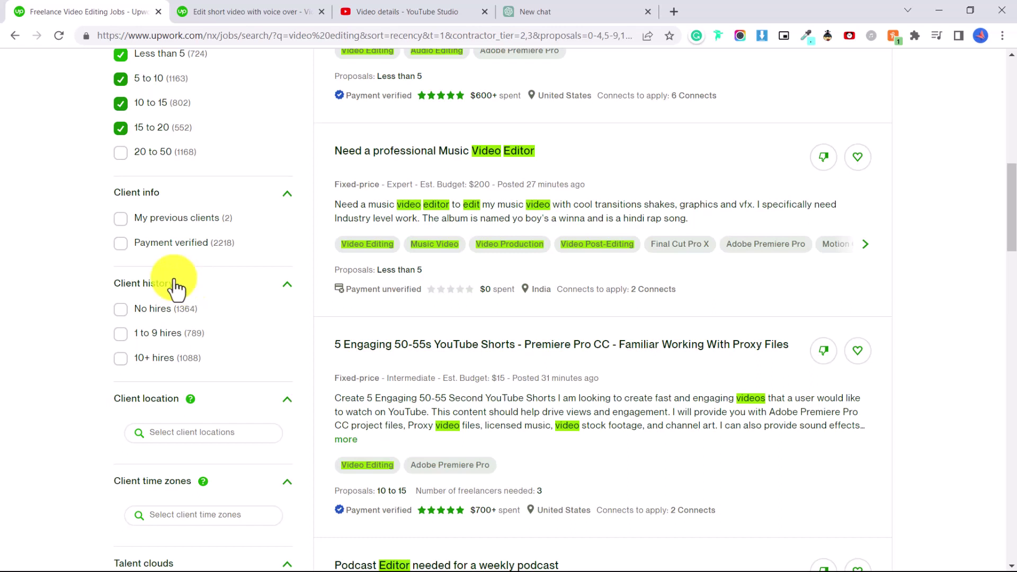
click(122, 336)
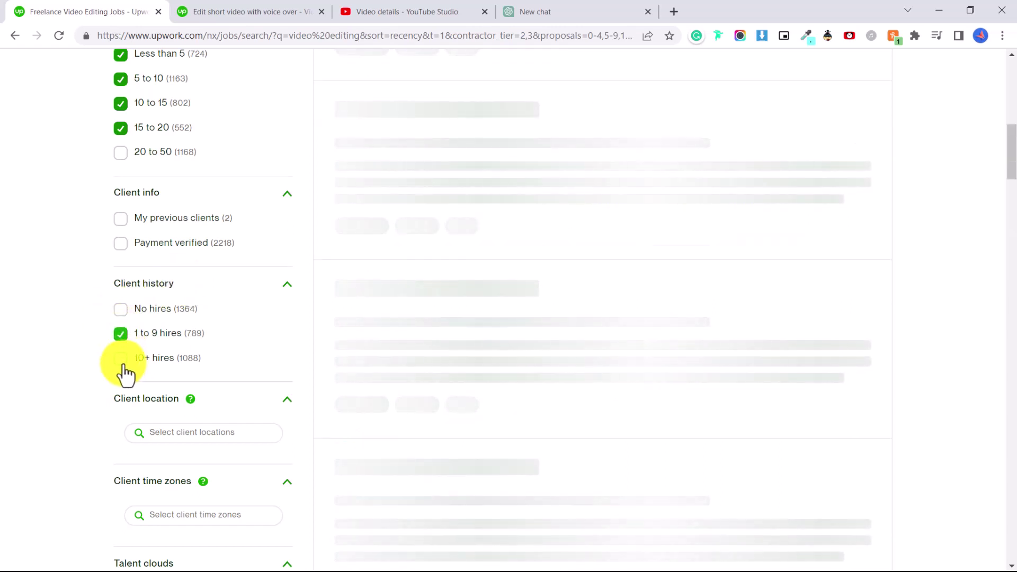
click(123, 364)
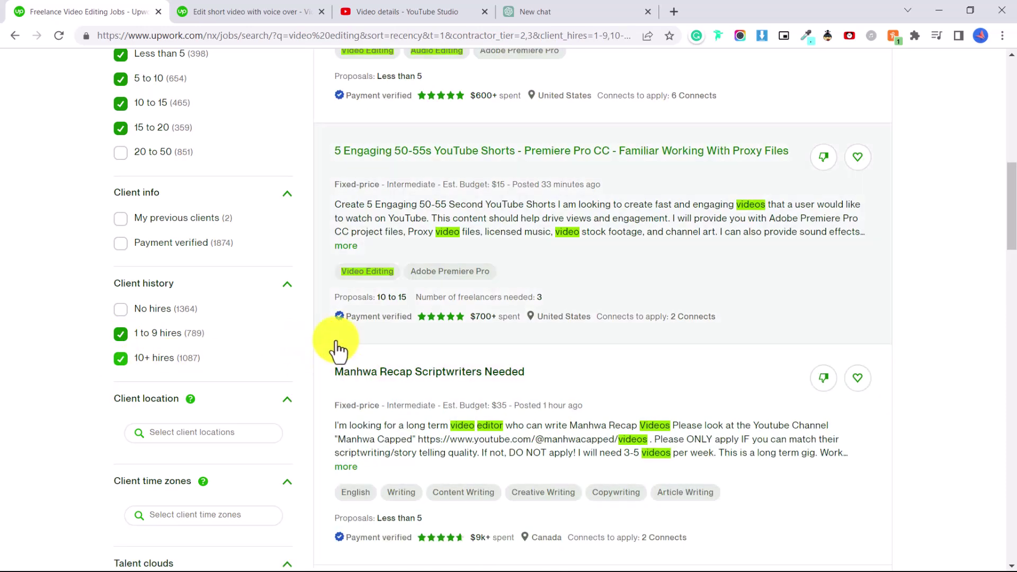
Filter to '2 or less connects' with $100 to $500 and $500 - $1K budgets, leaving 11 jobs
scroll(260, 342, down, 5)
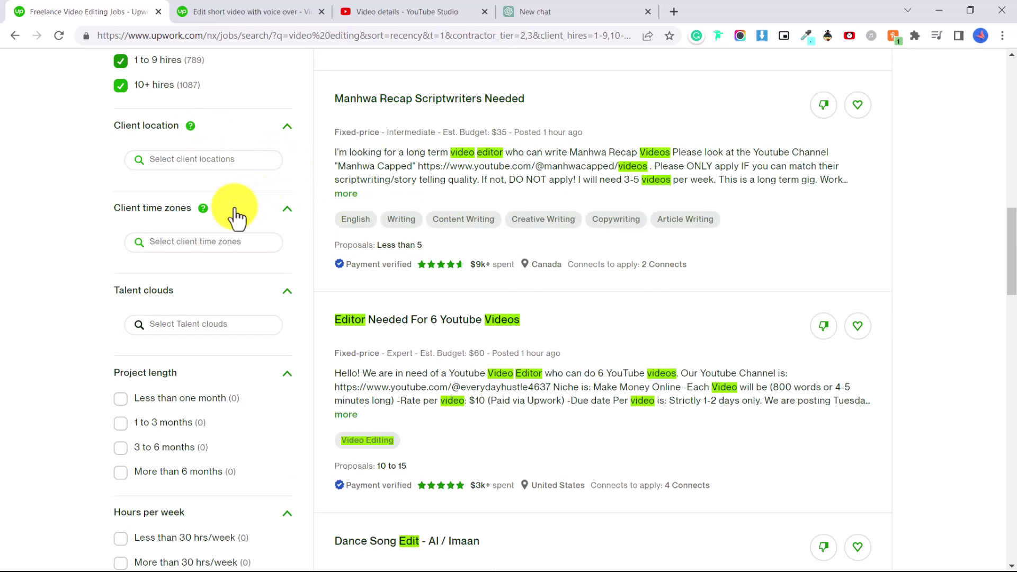
scroll(212, 371, down, 4)
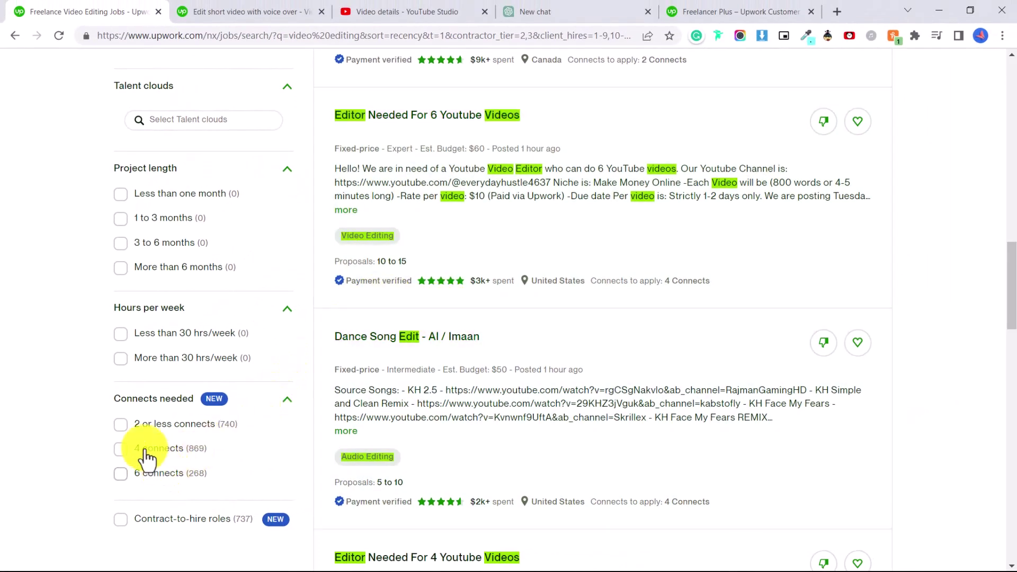
click(120, 427)
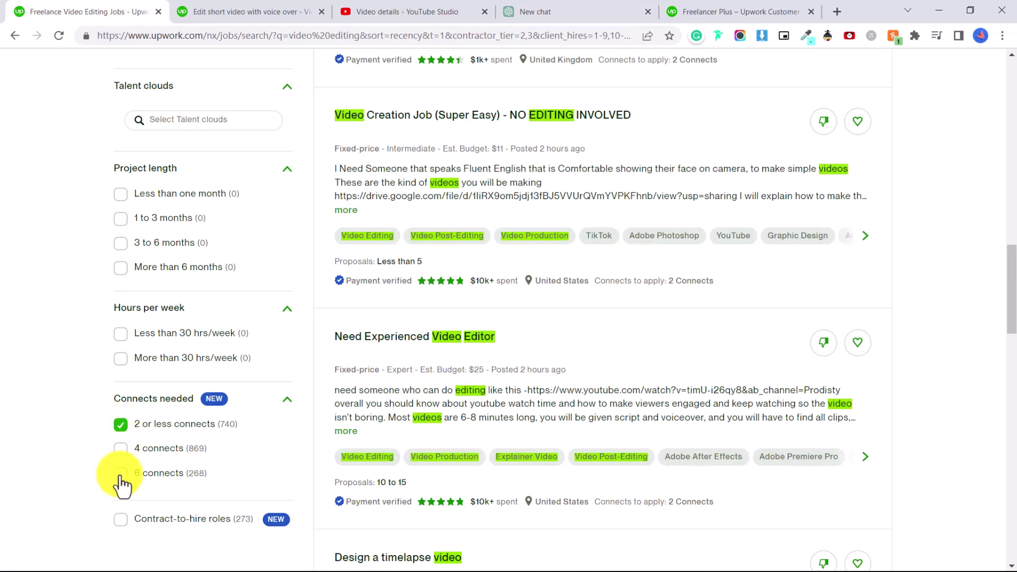
scroll(504, 390, up, 20)
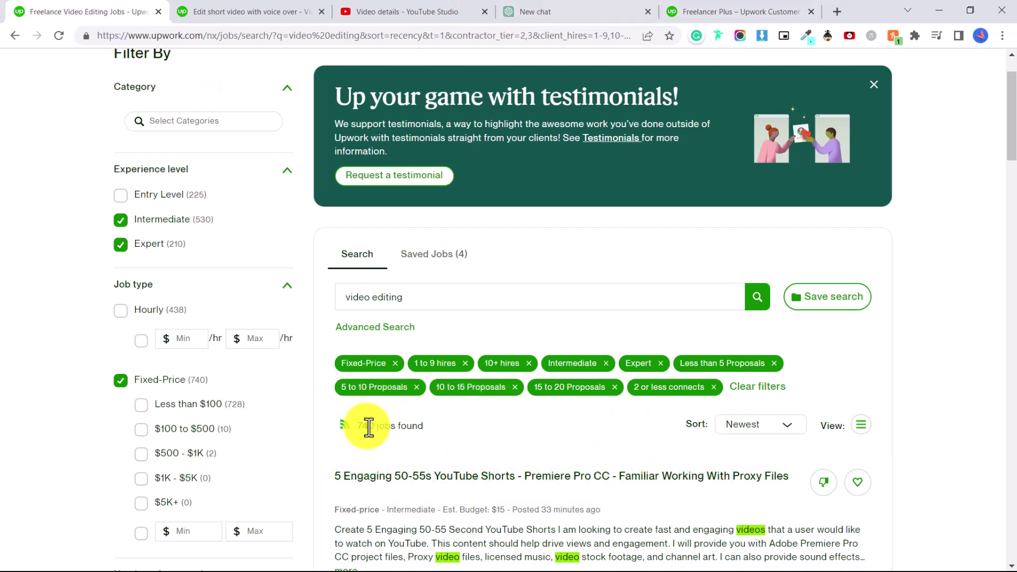
scroll(399, 427, down, 3)
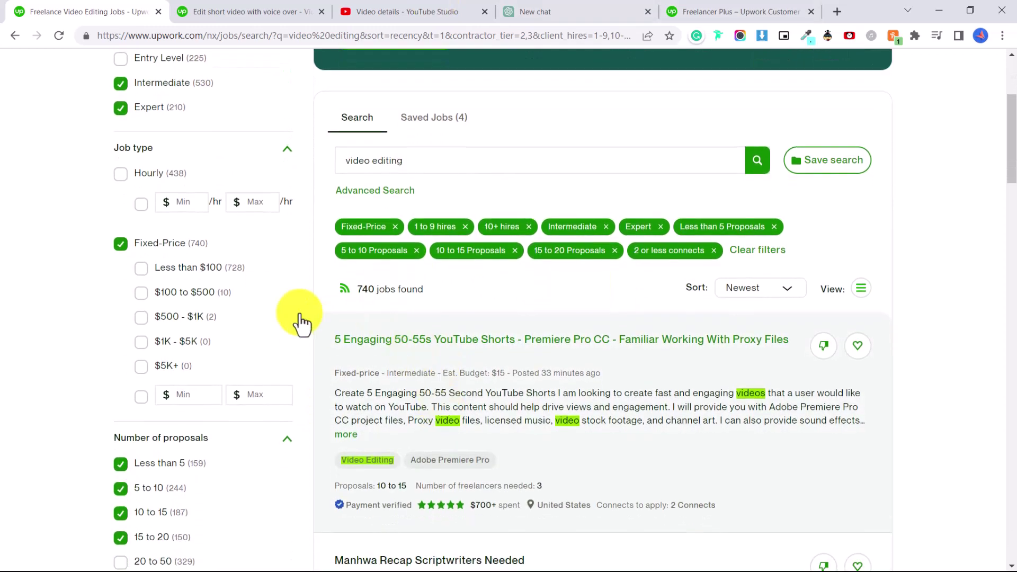
click(141, 293)
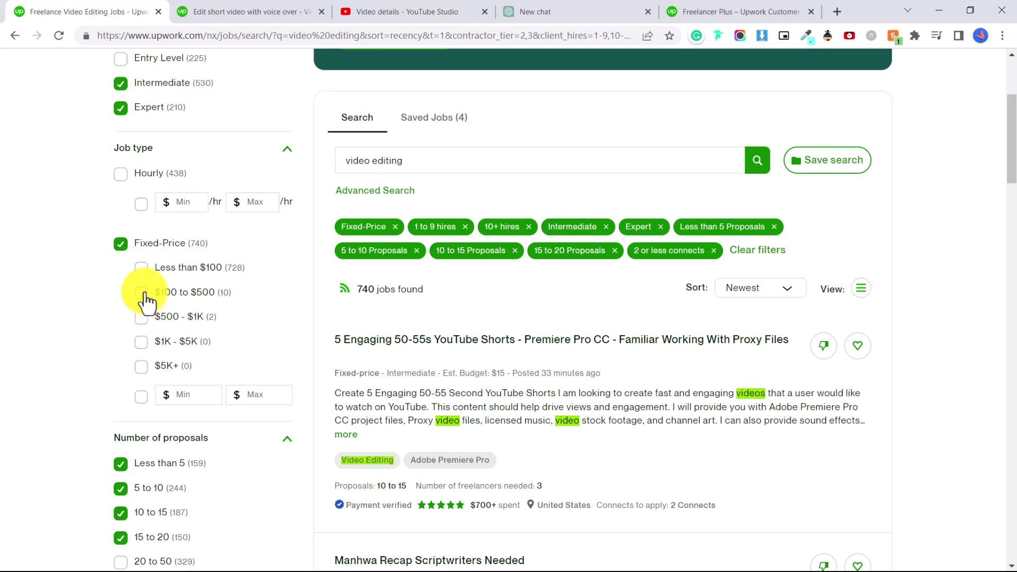
click(141, 318)
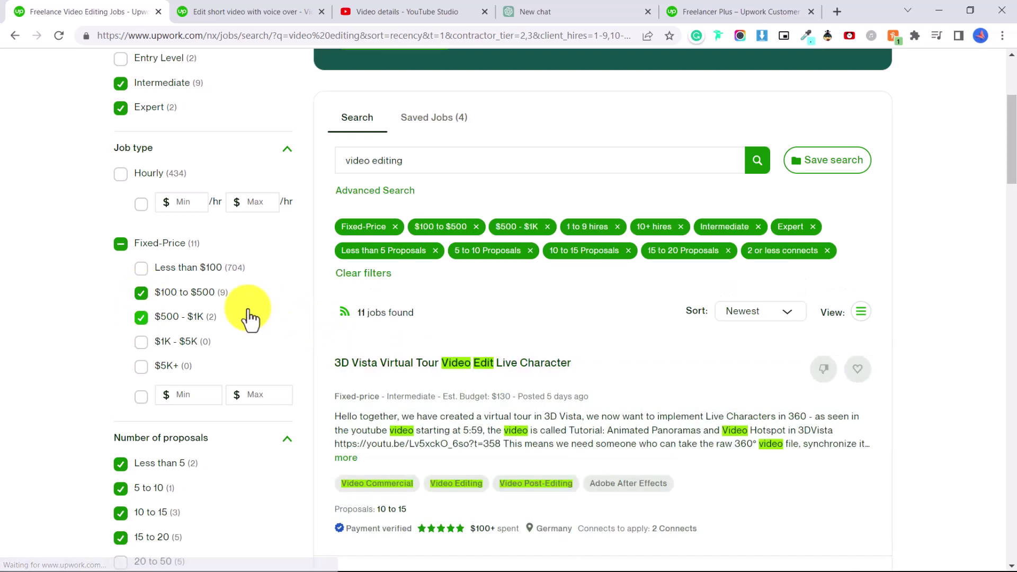
scroll(689, 361, down, 15)
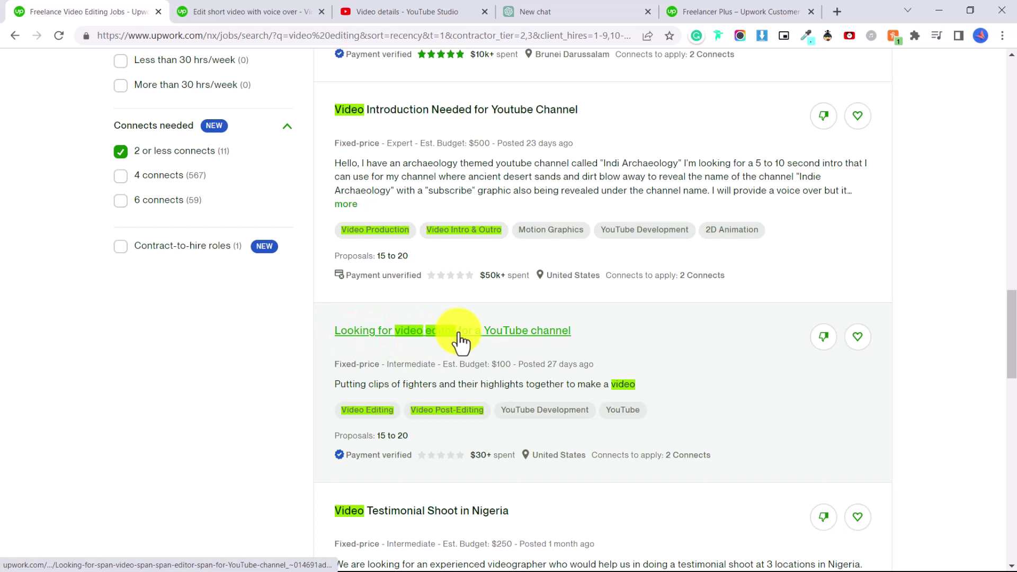
Open 'Looking for video editor for a YouTube channel' and check its $60.00 high and $40.00 low bids
click(519, 333)
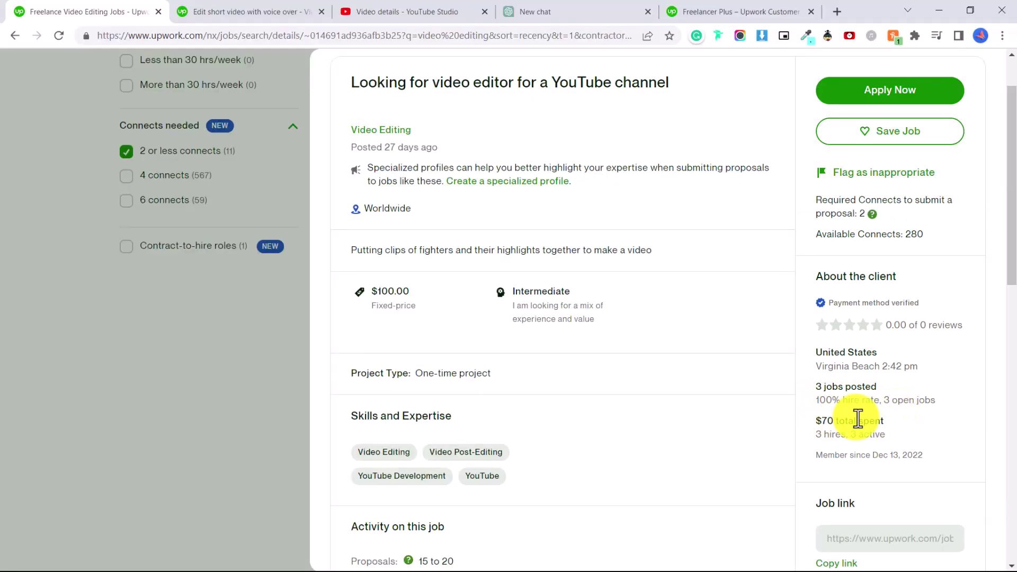
scroll(858, 420, down, 6)
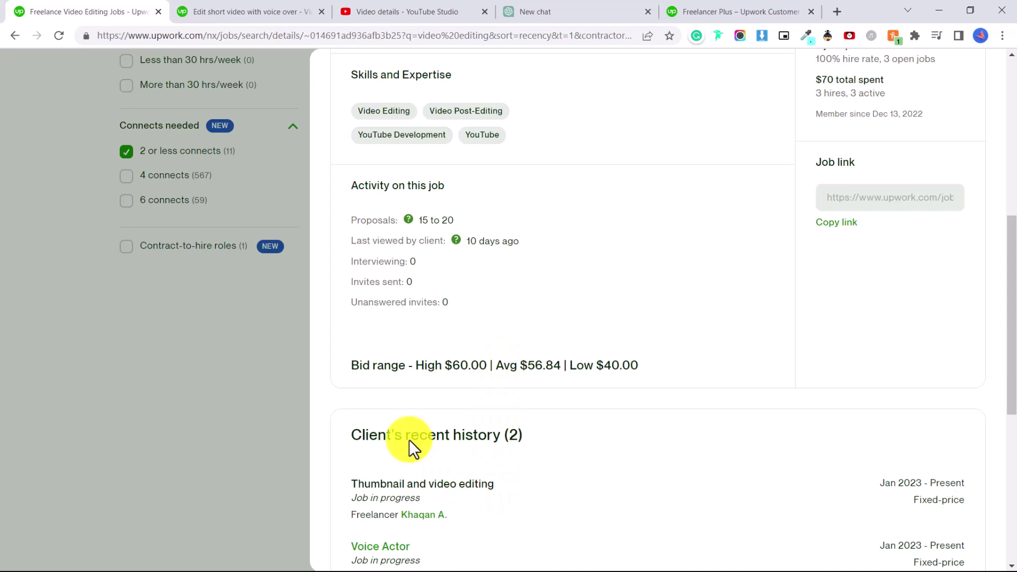
double_click(467, 365)
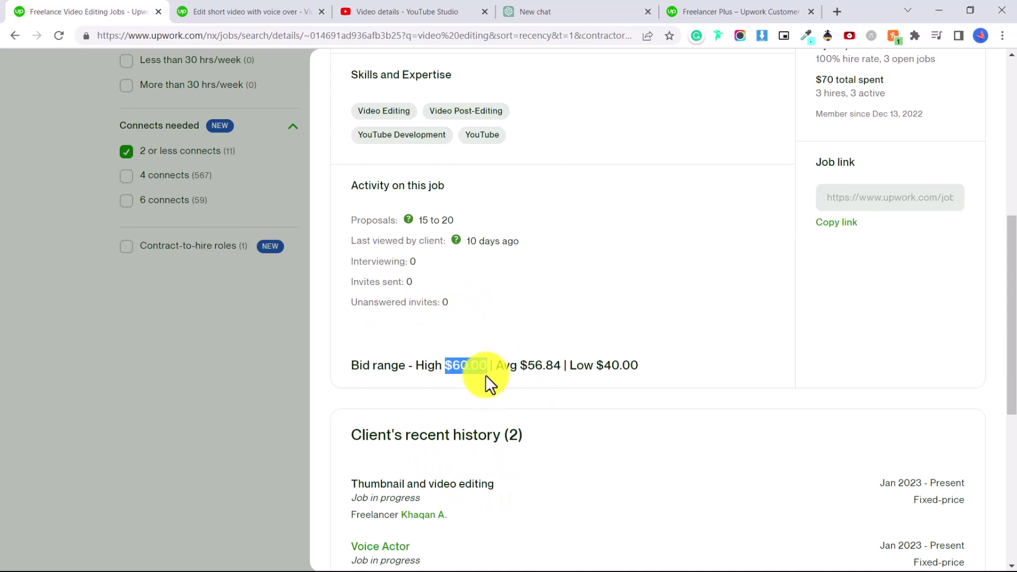
click(458, 371)
drag(602, 371, 638, 370)
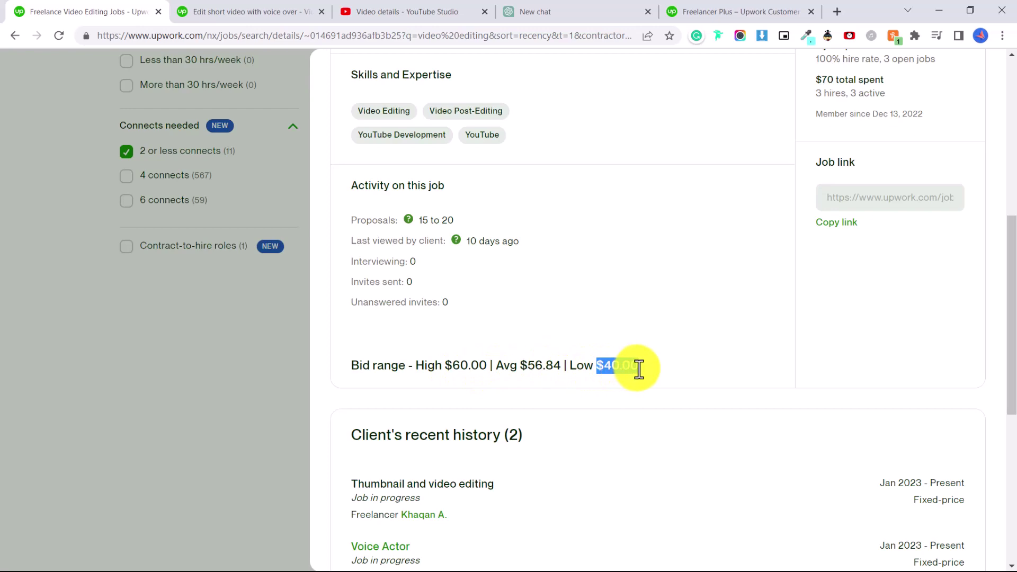
scroll(638, 368, up, 8)
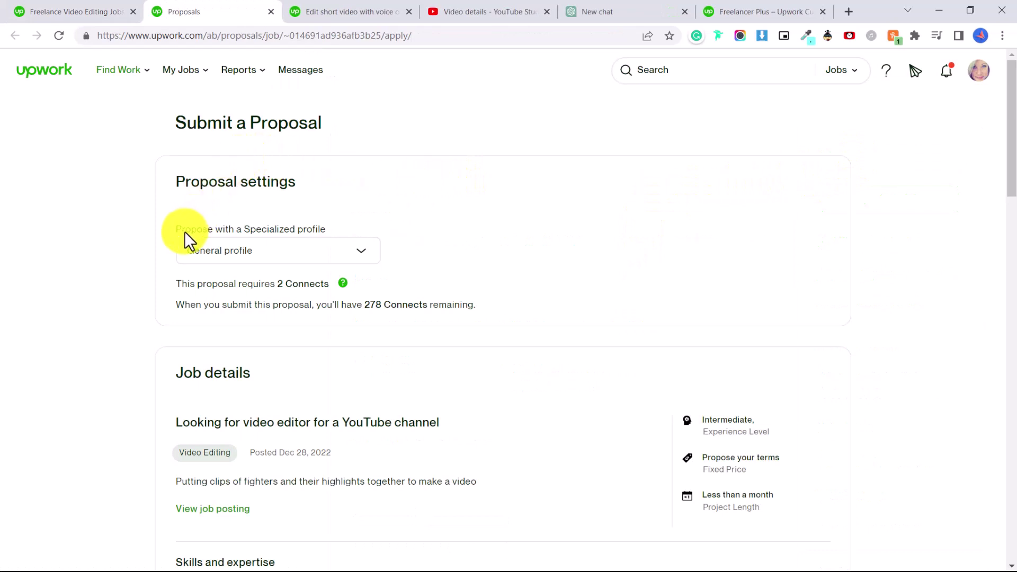
click(313, 253)
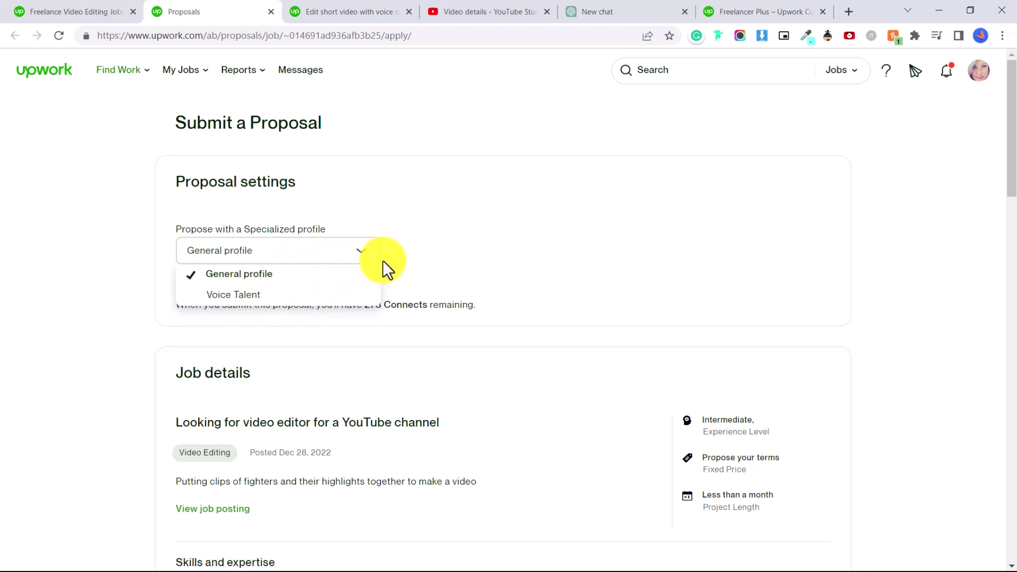
scroll(454, 266, down, 3)
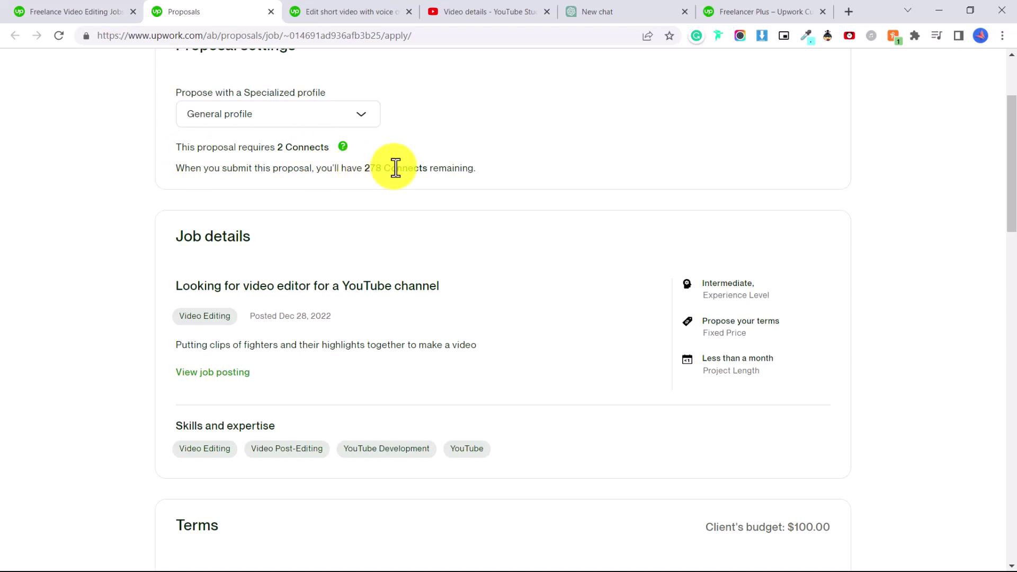
scroll(396, 168, down, 9)
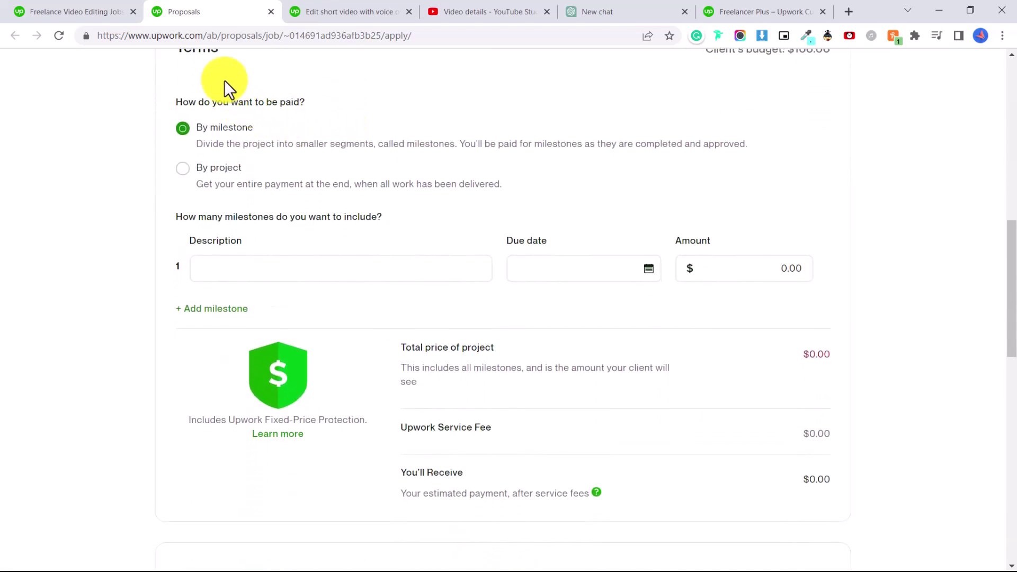
Bid $100.00 by project and set the project duration to Less than 1 month
scroll(220, 98, up, 2)
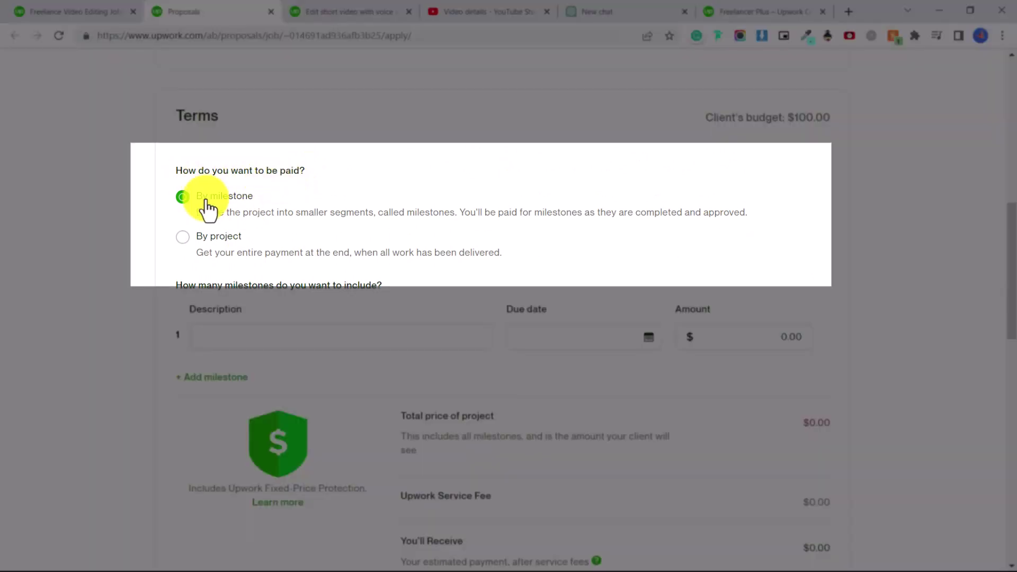
click(211, 236)
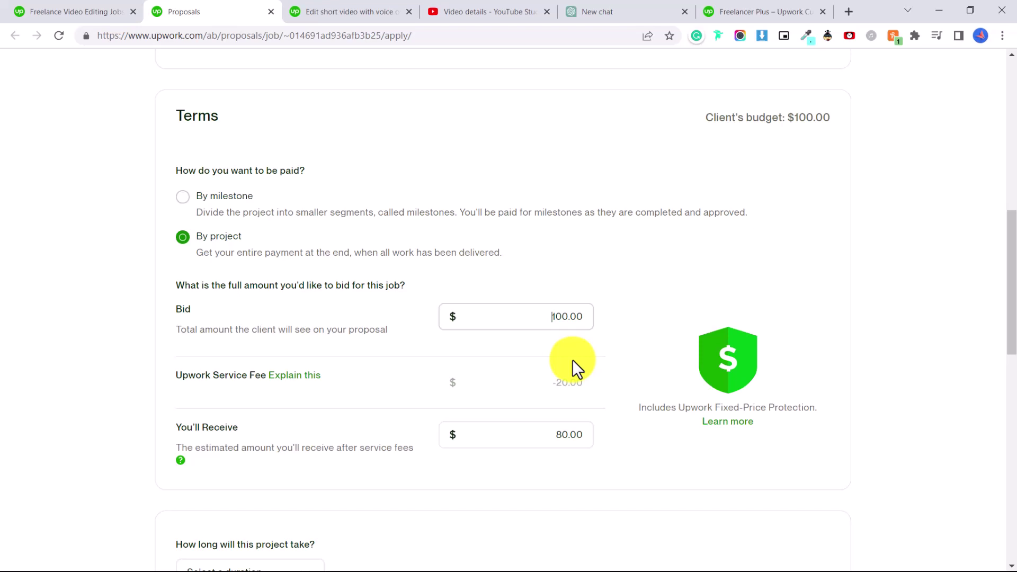
click(573, 314)
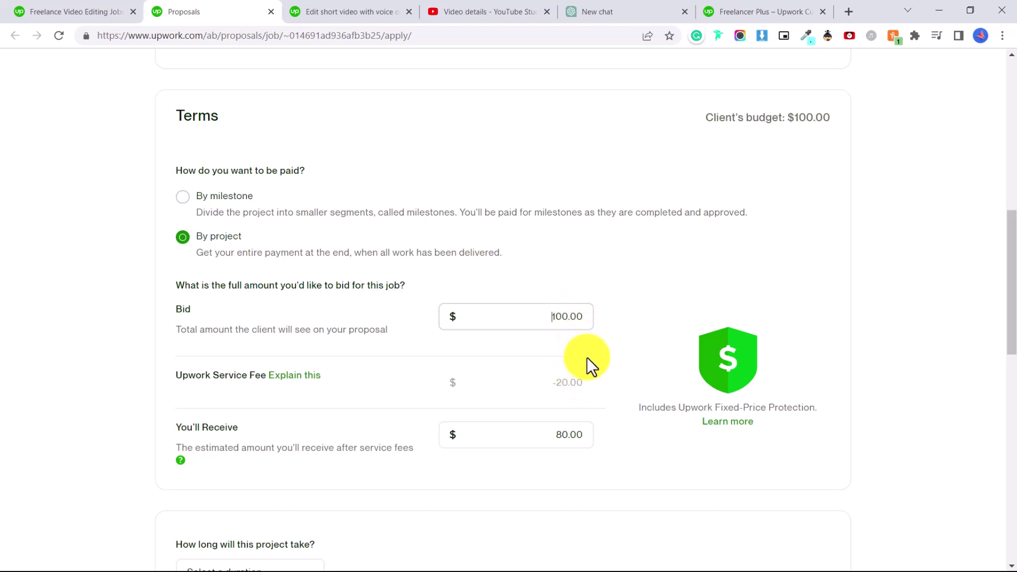
scroll(411, 339, down, 5)
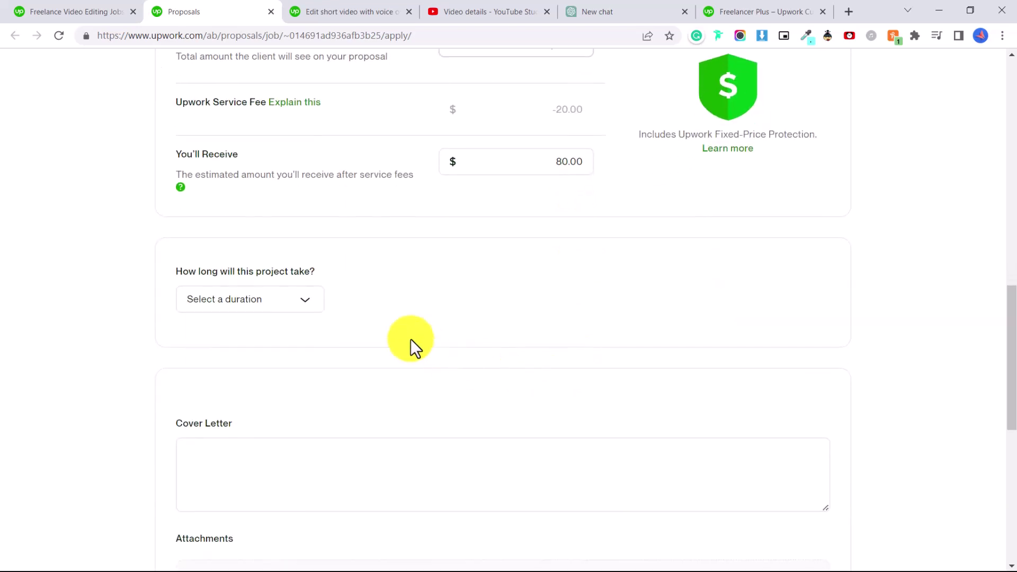
scroll(597, 162, down, 1)
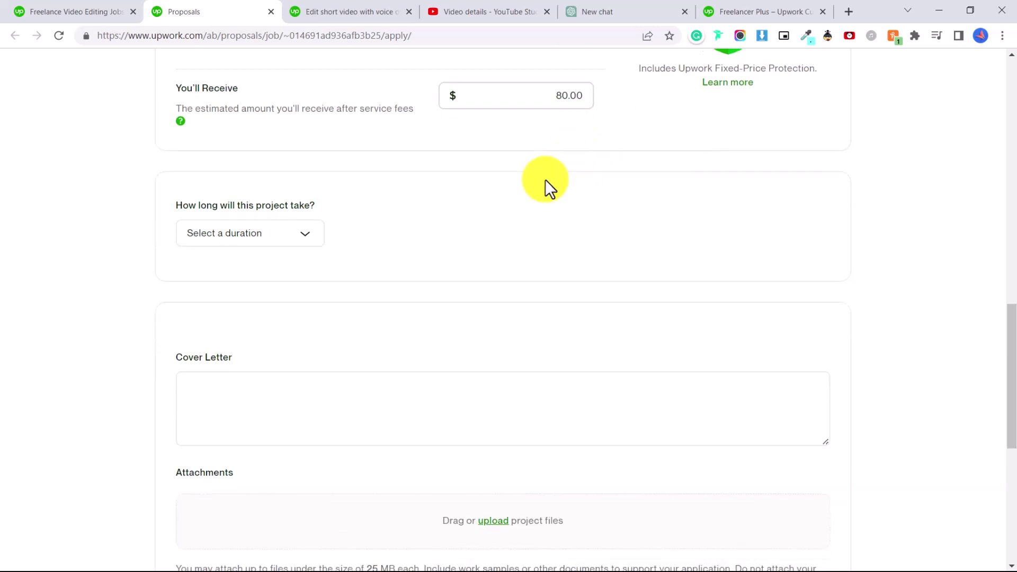
click(254, 240)
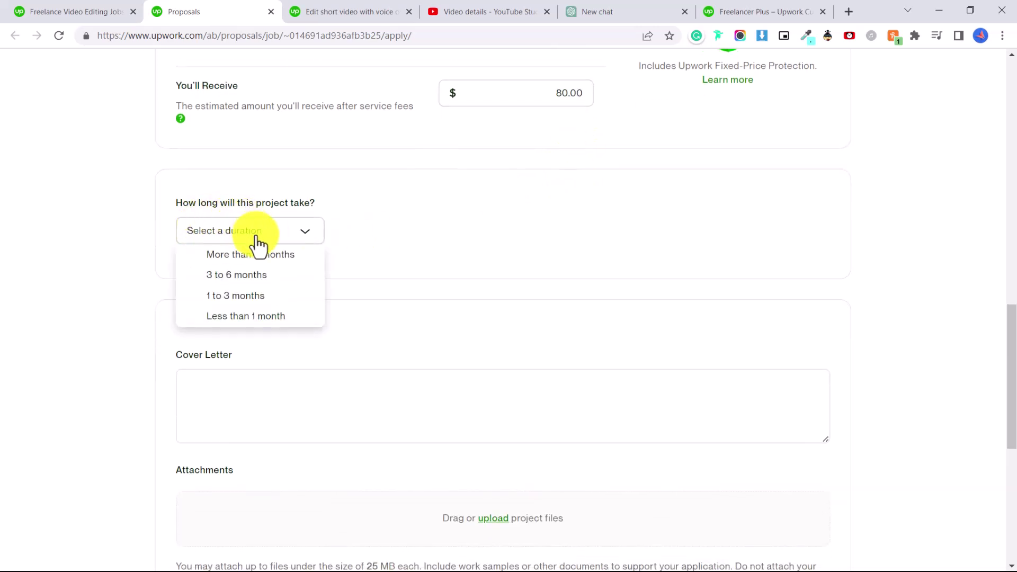
click(269, 317)
scroll(411, 404, down, 1)
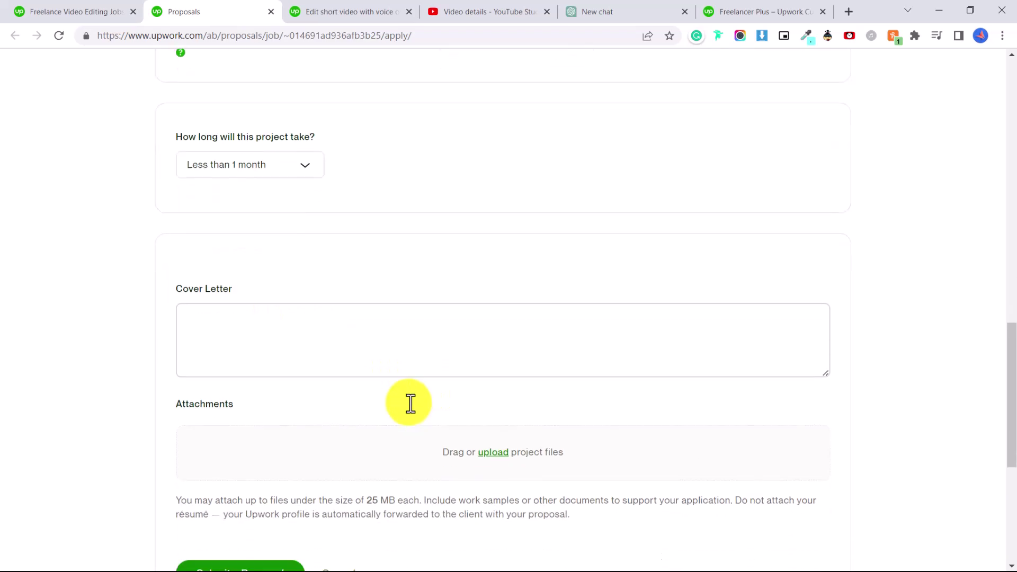
Paste the prepared cover letter into the Cover Letter box
click(313, 348)
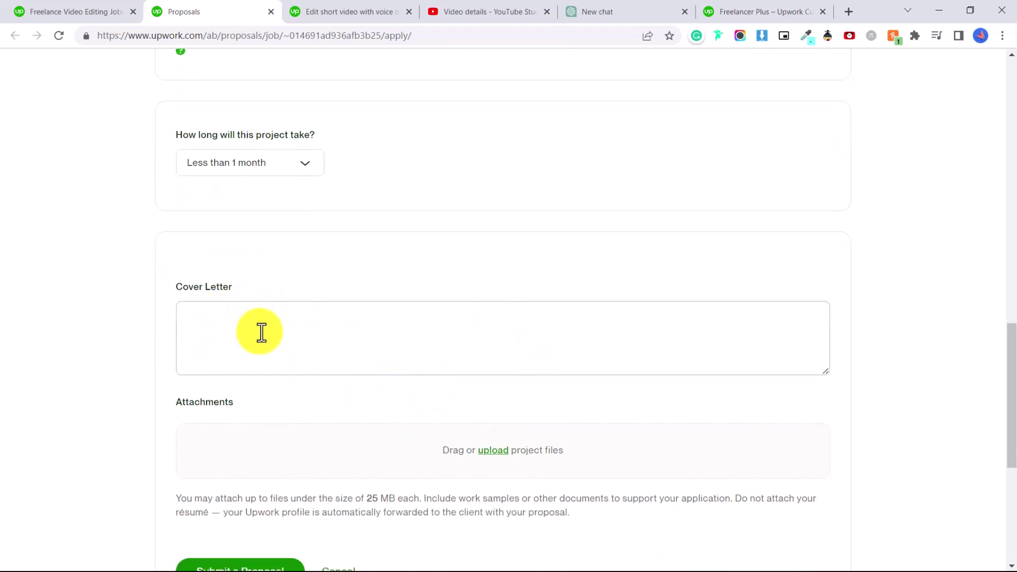
text(Hello, I am very interested in working with you as your video editor. I have been working as a freelance video editor for over 5 years and am able to put together a captivating, engaging video using highlight clips and videos. I use Premiere Pro, After Effects and Pinnacle Studio in my video editing projects. I'm also able to provide royalty-free background music if that is of interest to you.  I have attached some links to samples of my work. I am looking forward to discussing this project with you further. Warm regards, Jennifer)
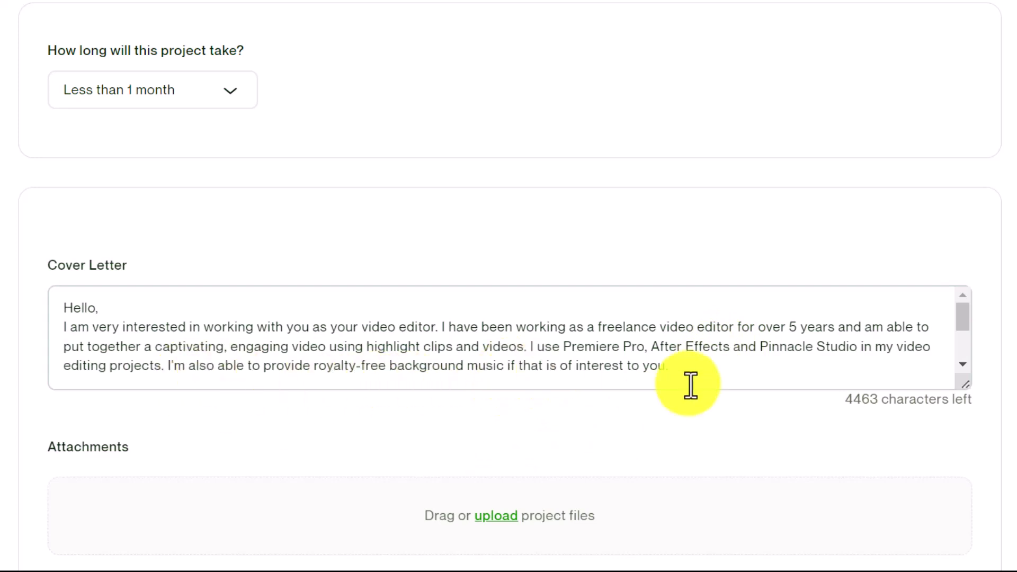
scroll(689, 375, down, 5)
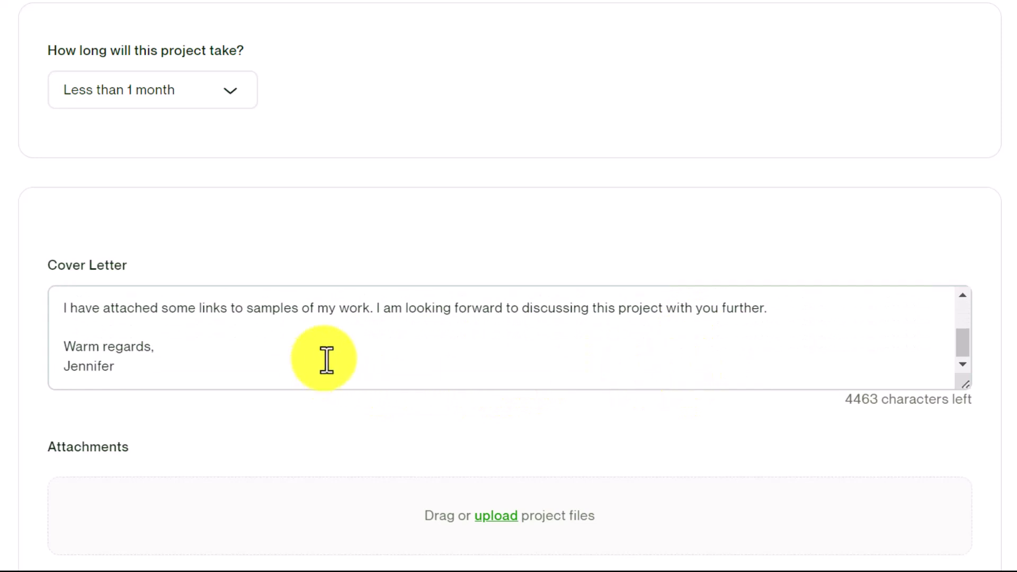
click(325, 327)
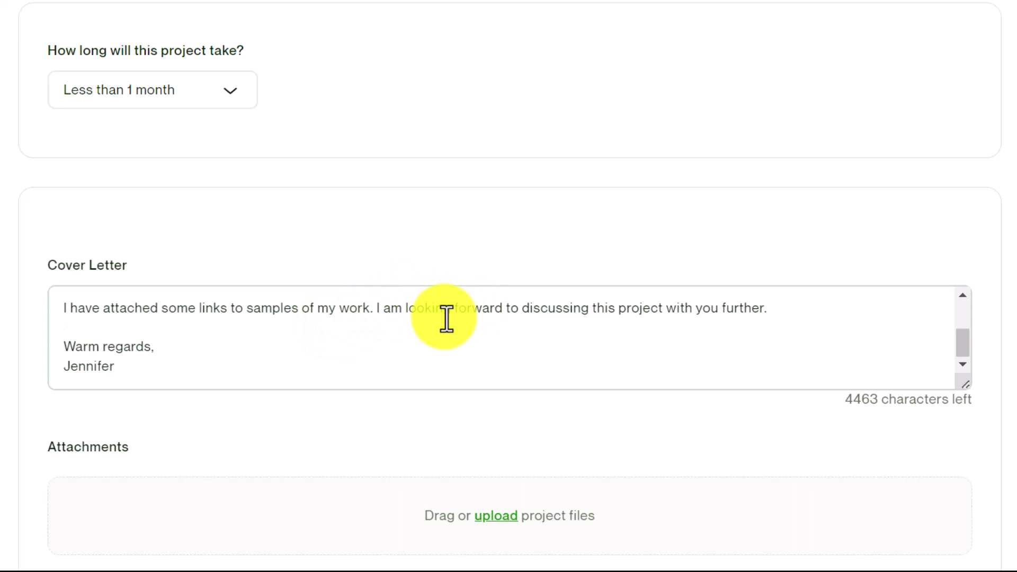
click(213, 367)
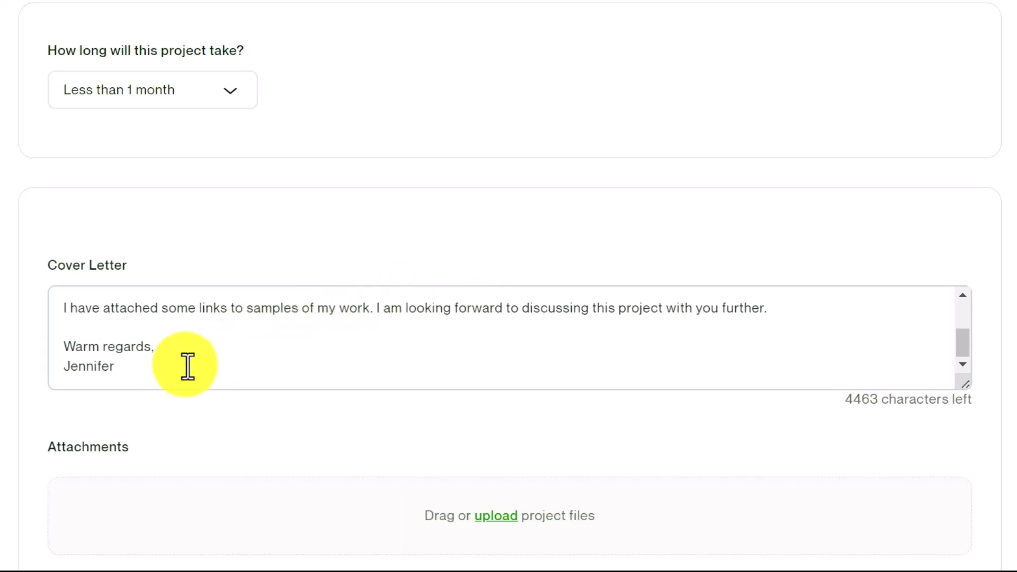
scroll(186, 367, up, 5)
scroll(188, 367, down, 5)
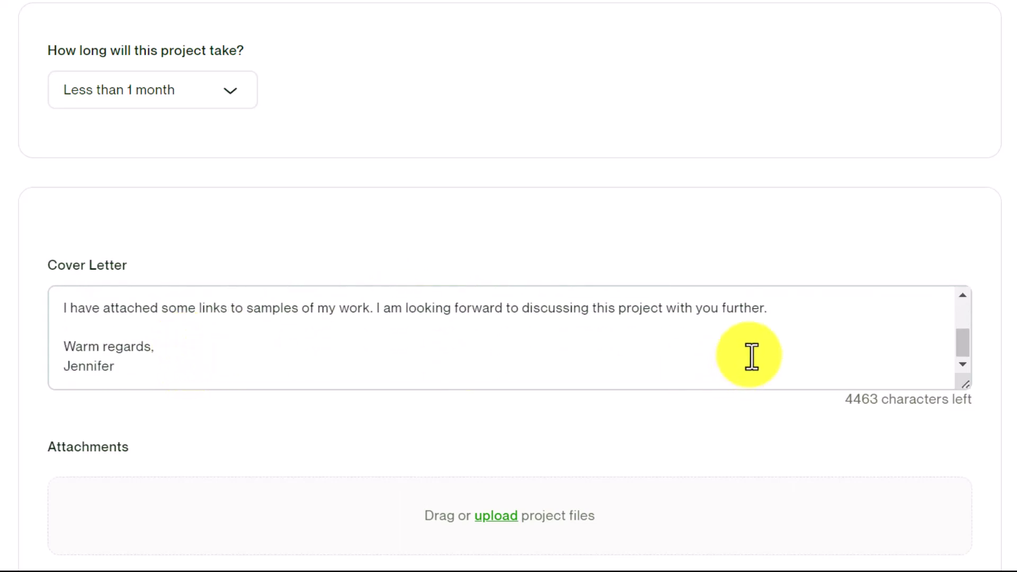
Add a 'Video Editing Samples:' heading with 'Commercial #1:' and 'Commercial #2:' lines below the signature
key(Return)
key(Return)
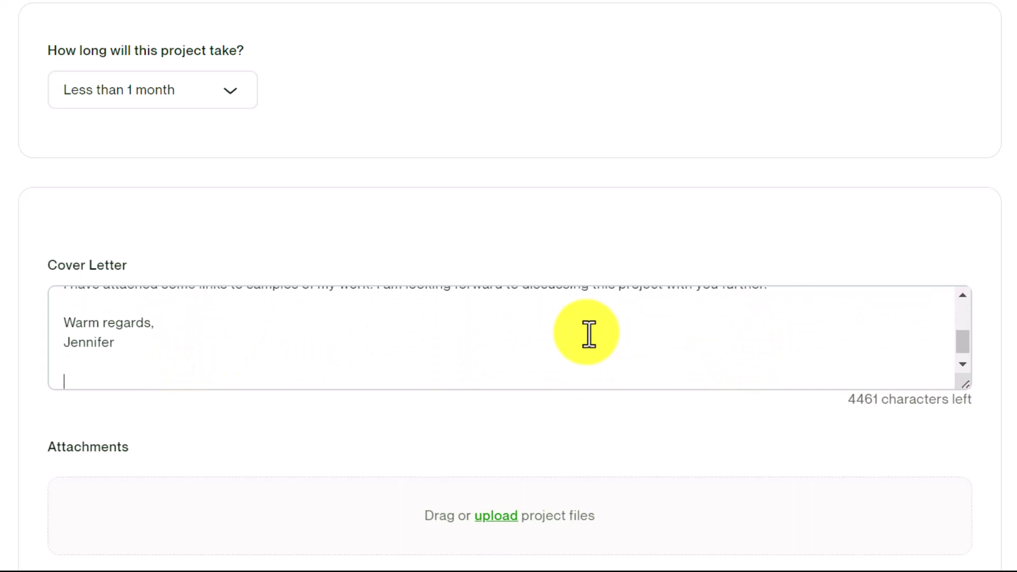
text(Video Editing Samples:)
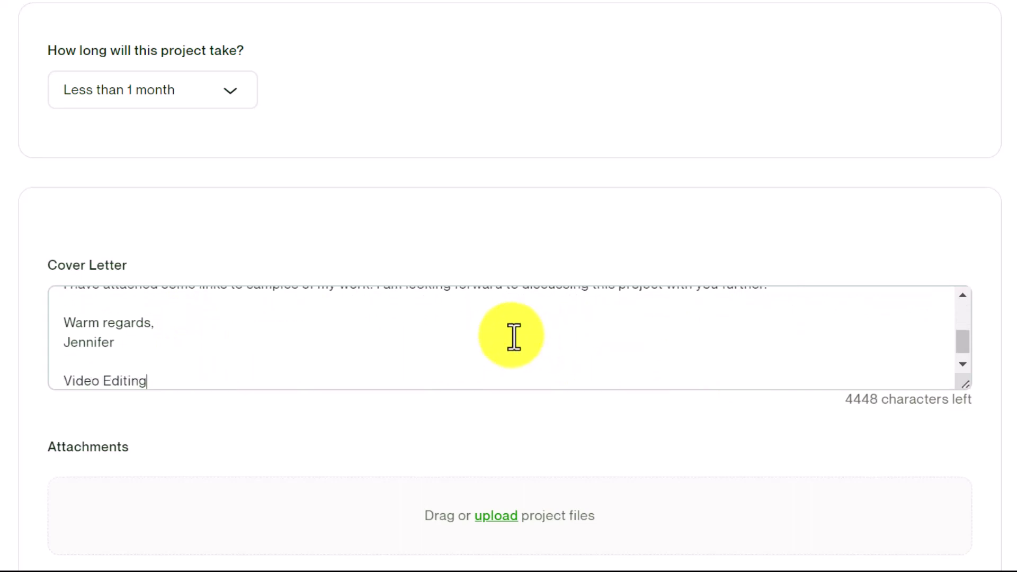
key(Return)
text(Com)
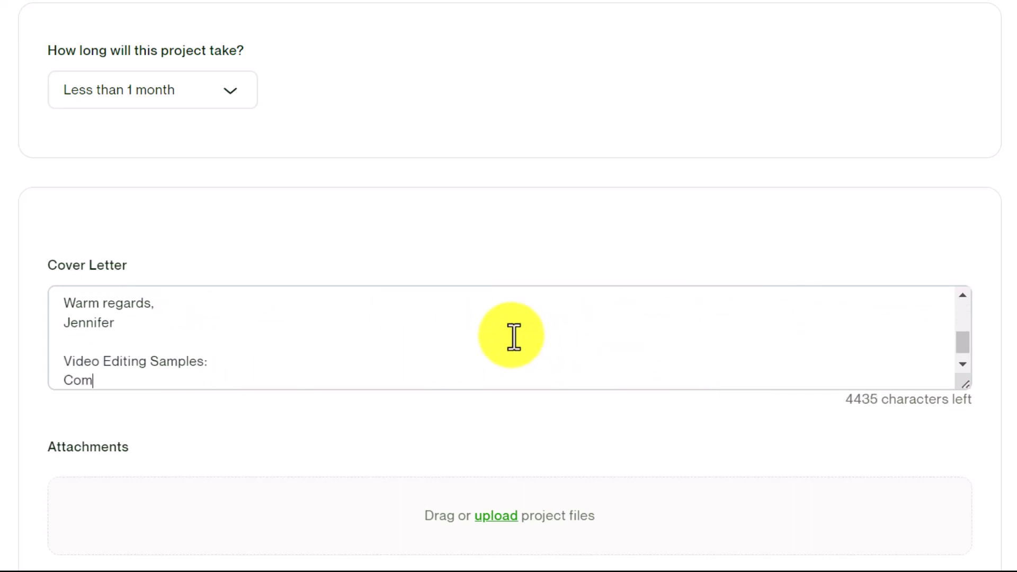
text(mercial #1)
key(BackSpace)
text(:)
key(Return)
text(Commer)
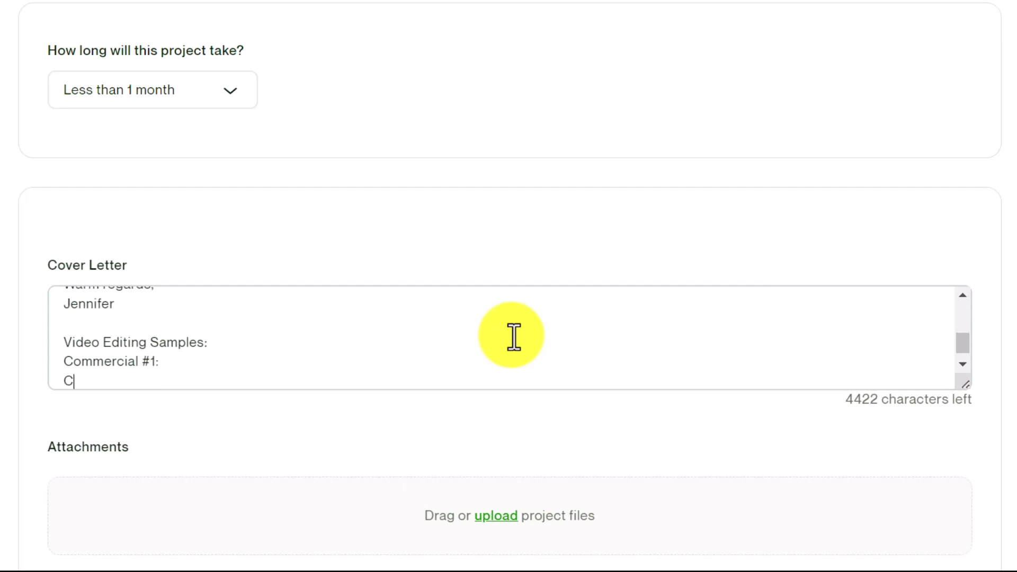
text(cial #2:)
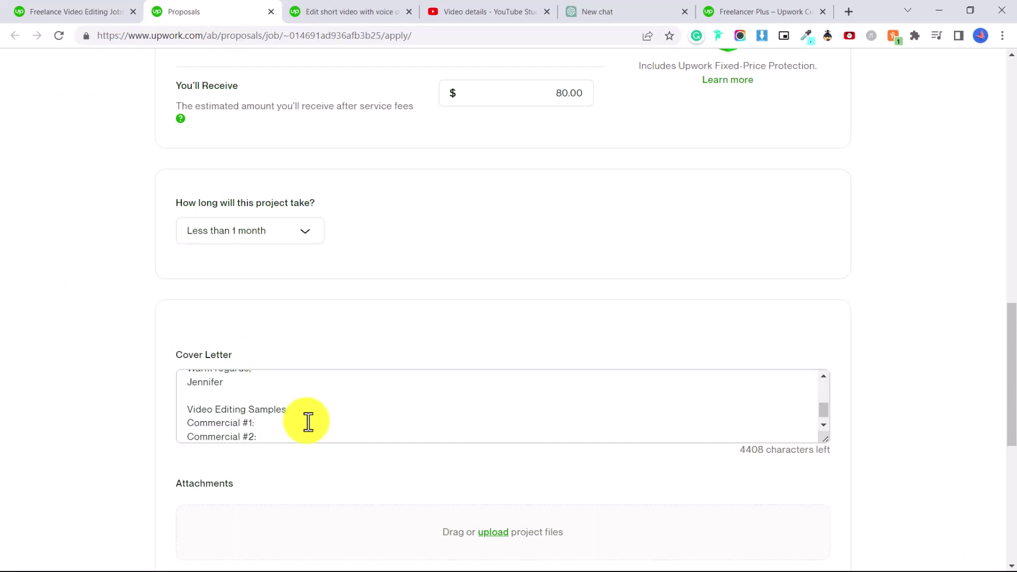
scroll(308, 422, down, 1)
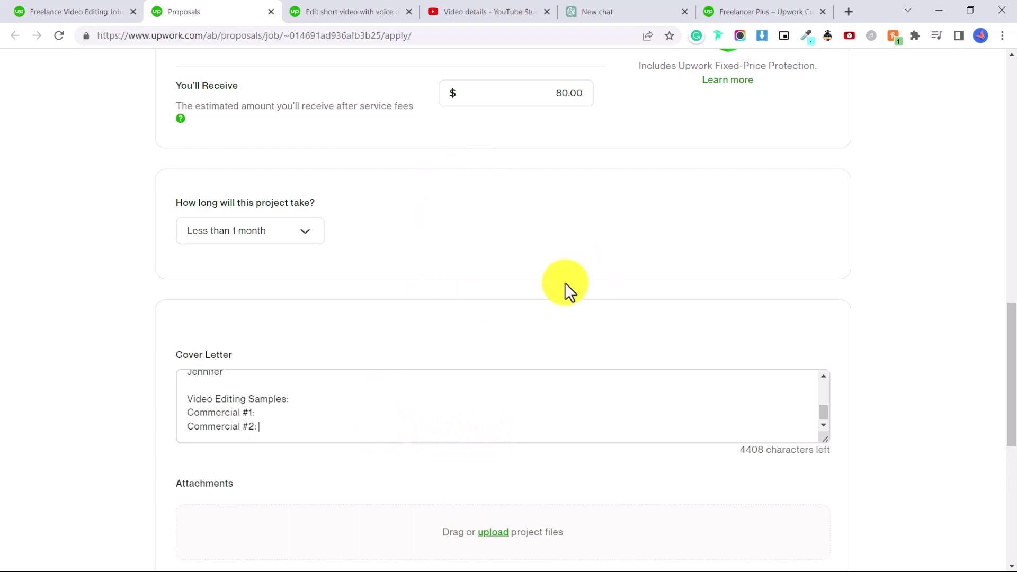
Copy the job's title, tag, date and description from Job details, then switch to a new ChatGPT chat
scroll(463, 50, down, 1)
scroll(555, 247, down, 3)
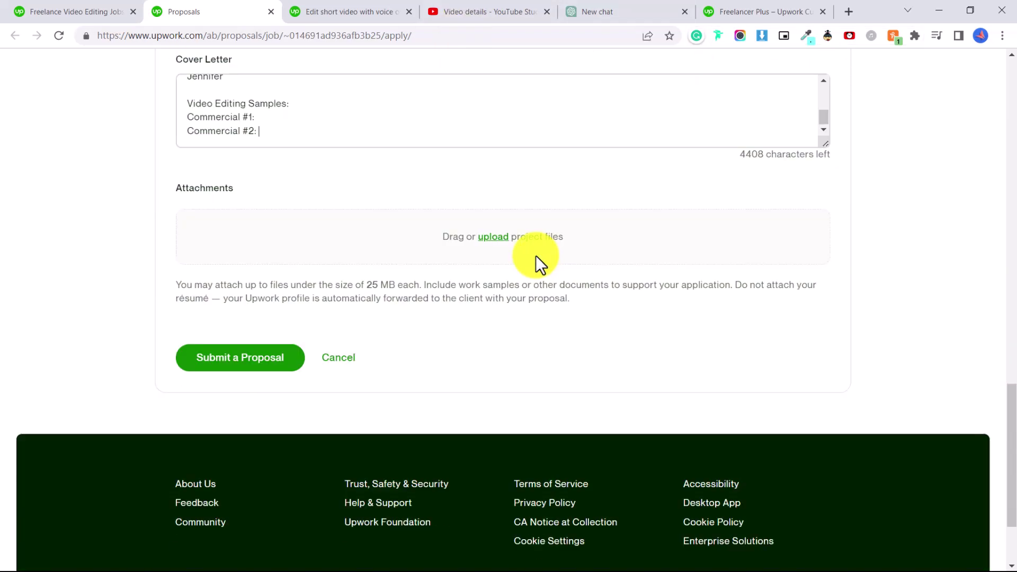
scroll(825, 250, up, 5)
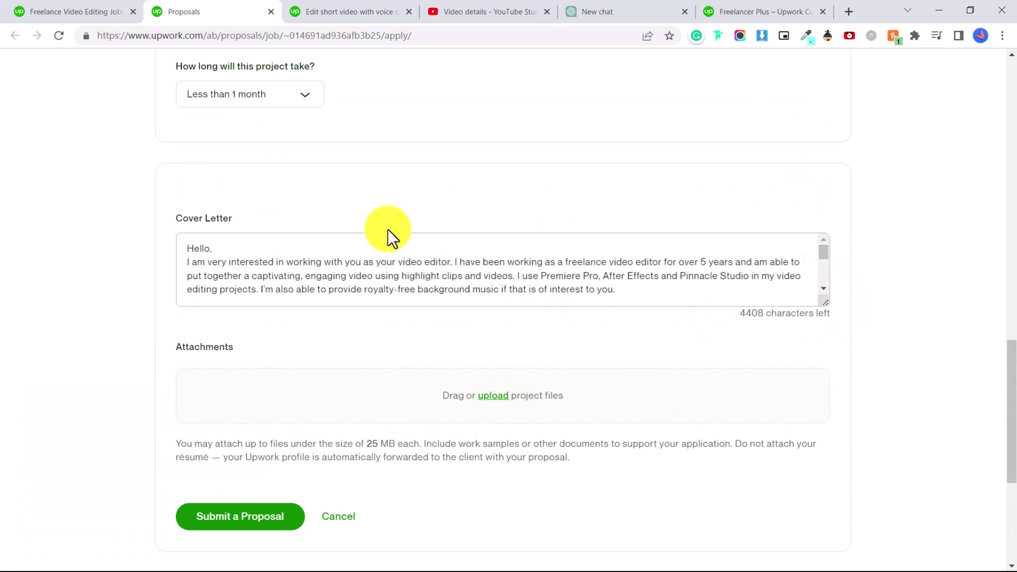
scroll(723, 298, up, 15)
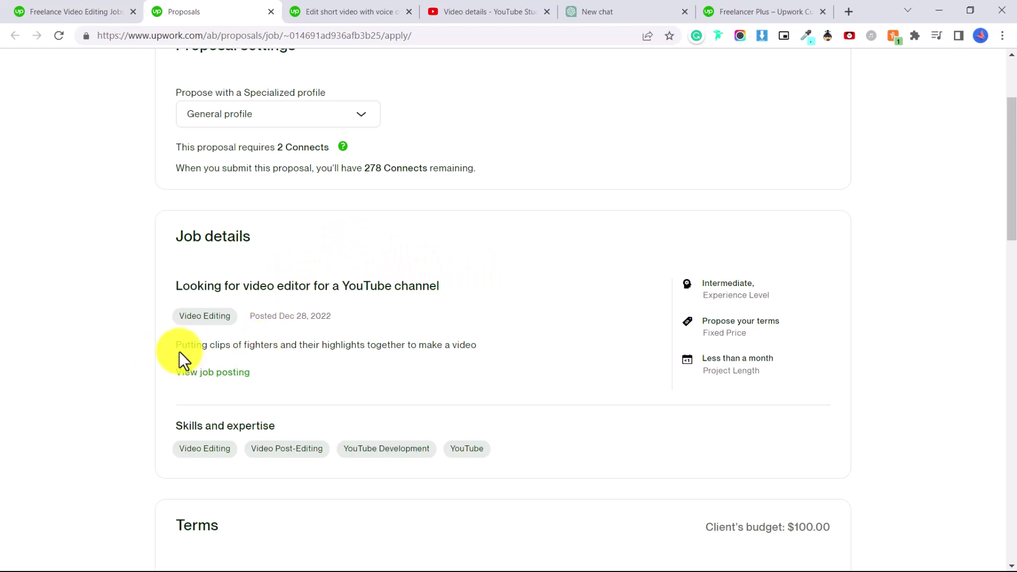
drag(176, 285, 485, 330)
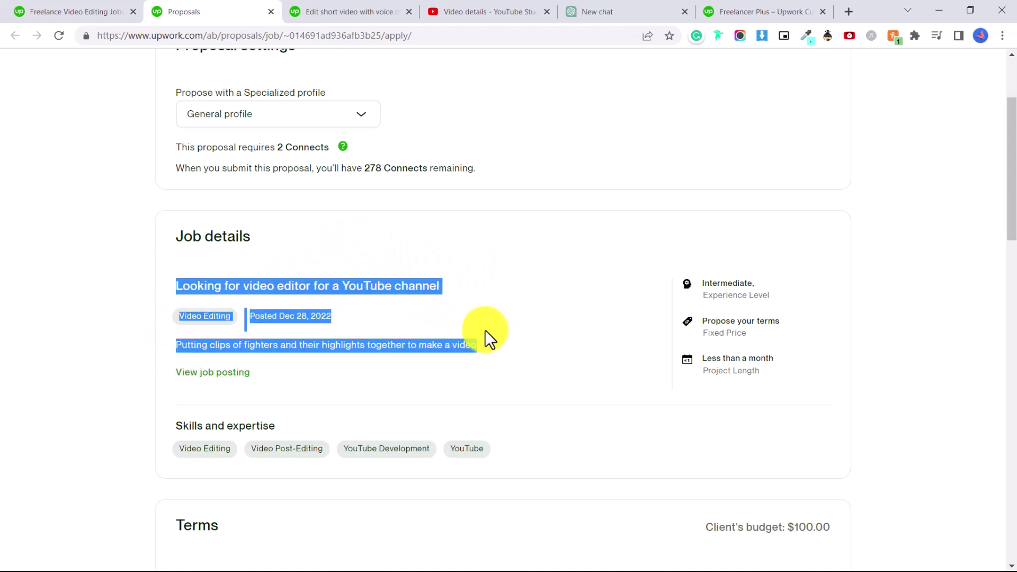
right_click(425, 289)
click(447, 303)
click(673, 12)
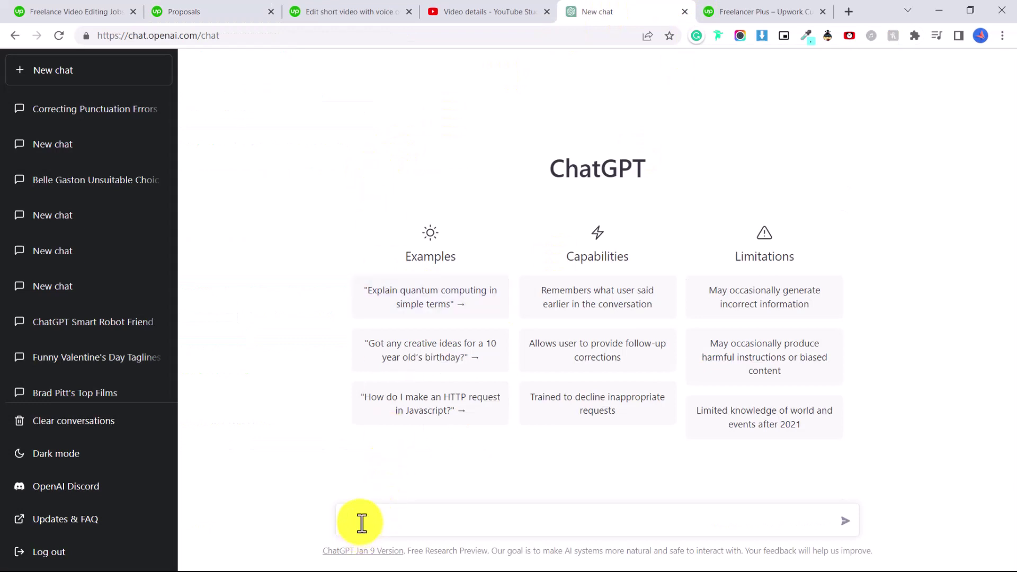
Ask ChatGPT for a short cover letter using the pasted job details, with the posted-date line removed
text(Please write me a short cover letter for the following job description)
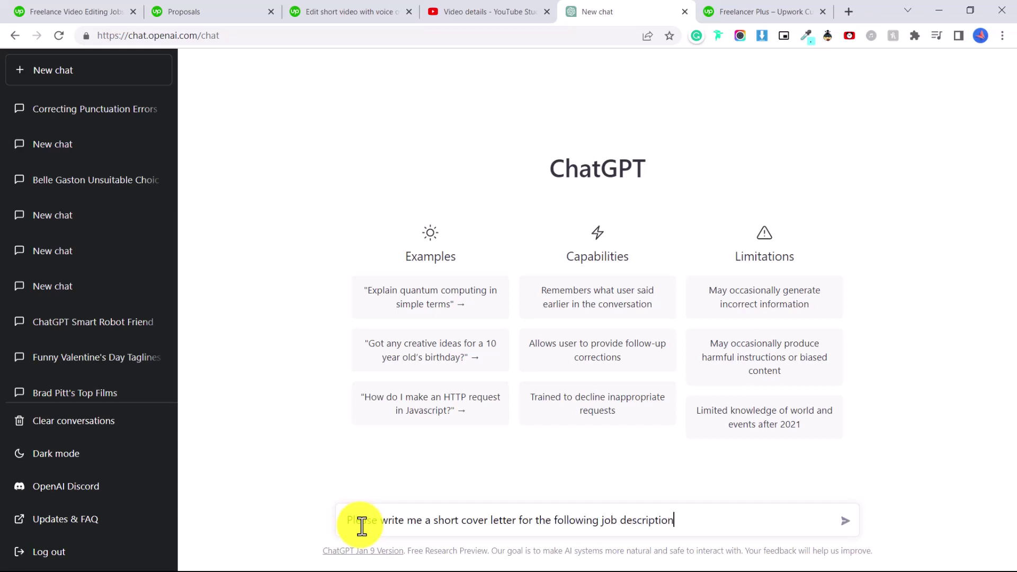
key(ctrl+v)
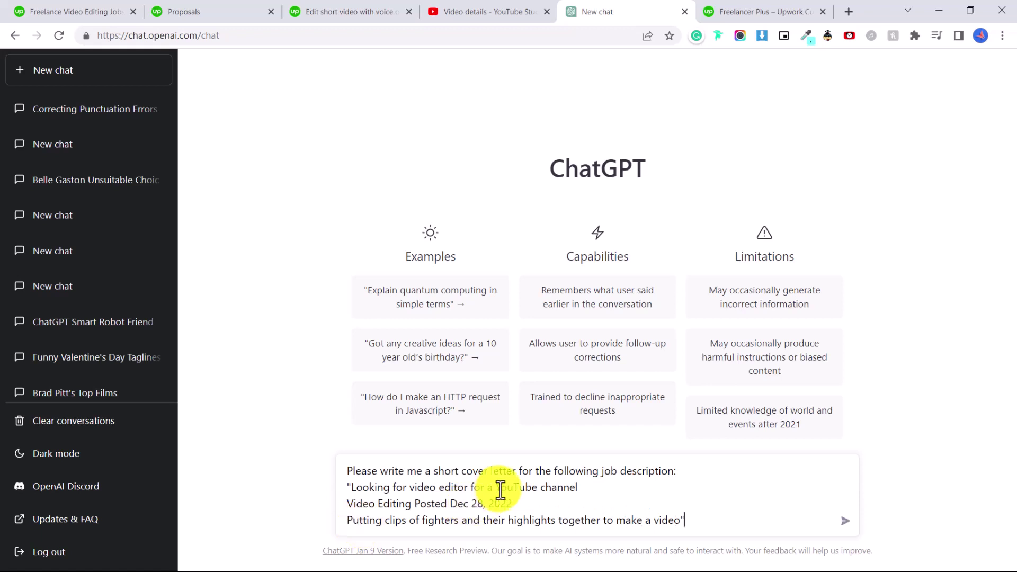
drag(513, 504, 435, 511)
key(shift+Home)
key(BackSpace)
key(BackSpace)
key(Return)
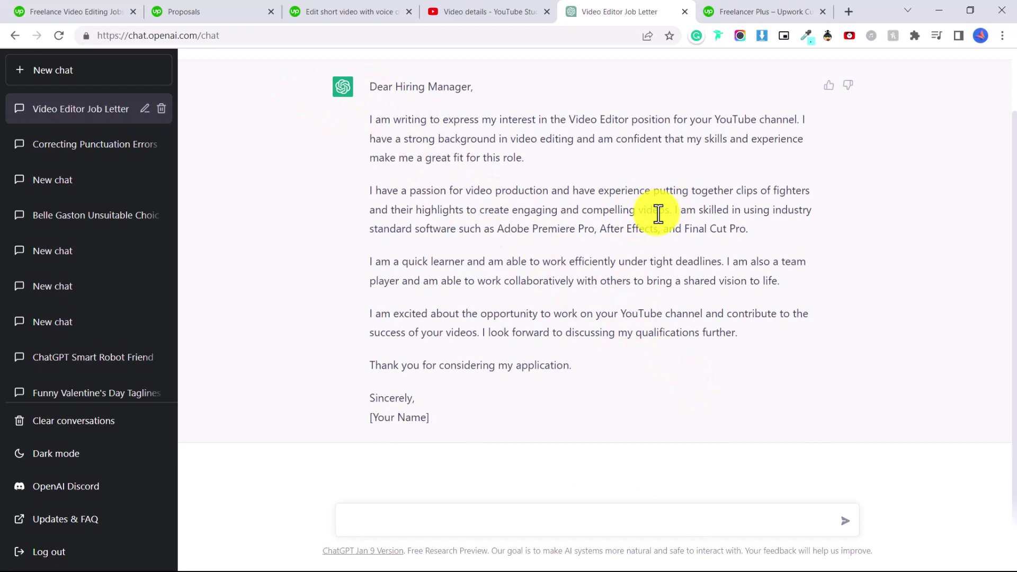
scroll(320, 109, up, 2)
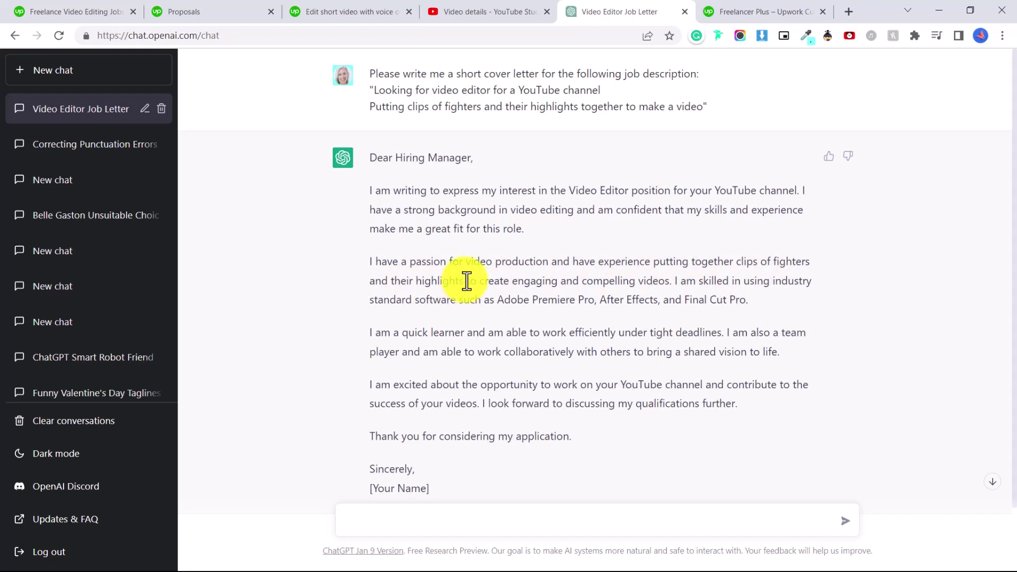
drag(467, 281, 606, 269)
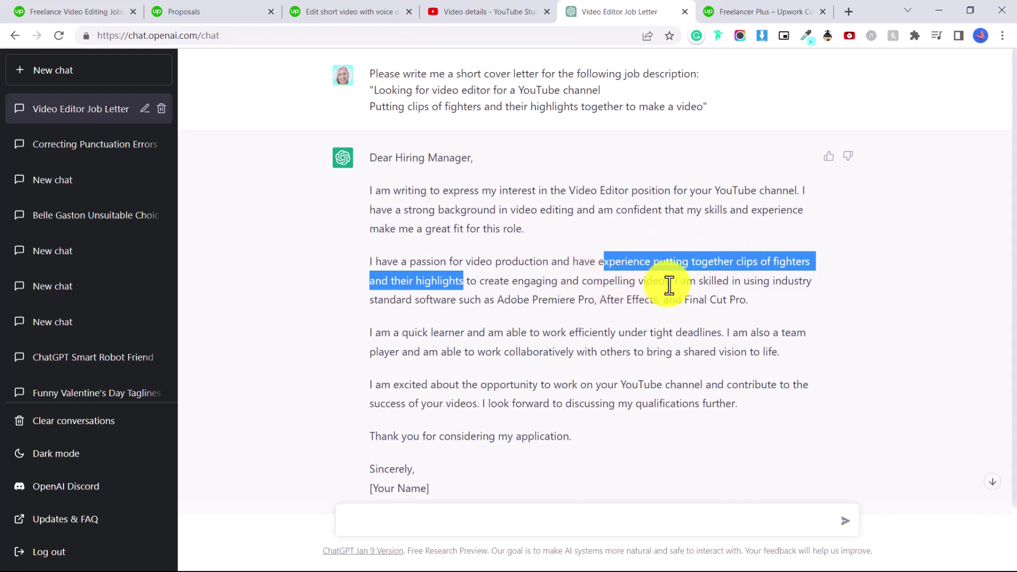
click(660, 303)
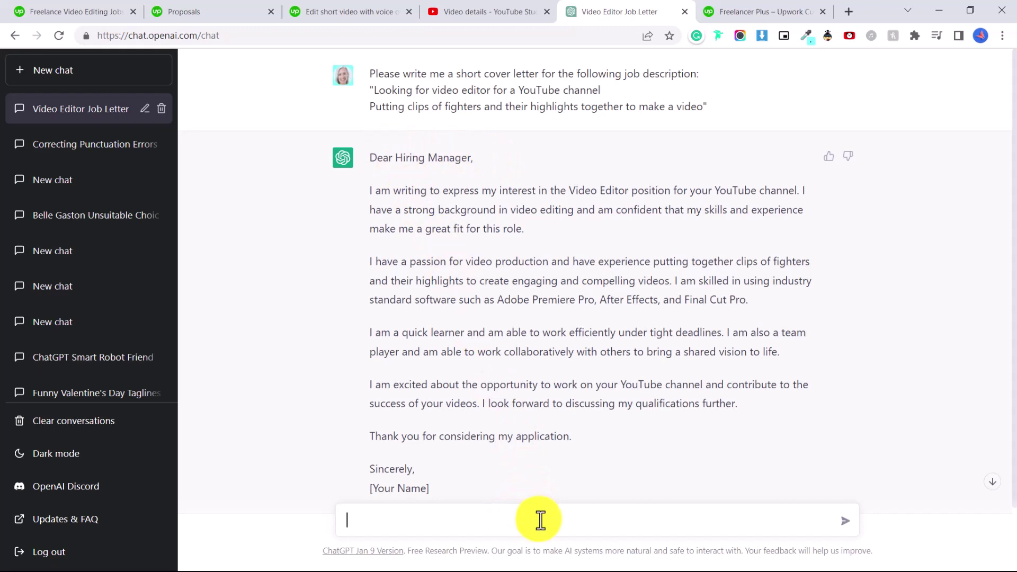
Request a short data entry and admin cover letter addressed to a named contact, then review the reply
text(Please write me a short cover letter )
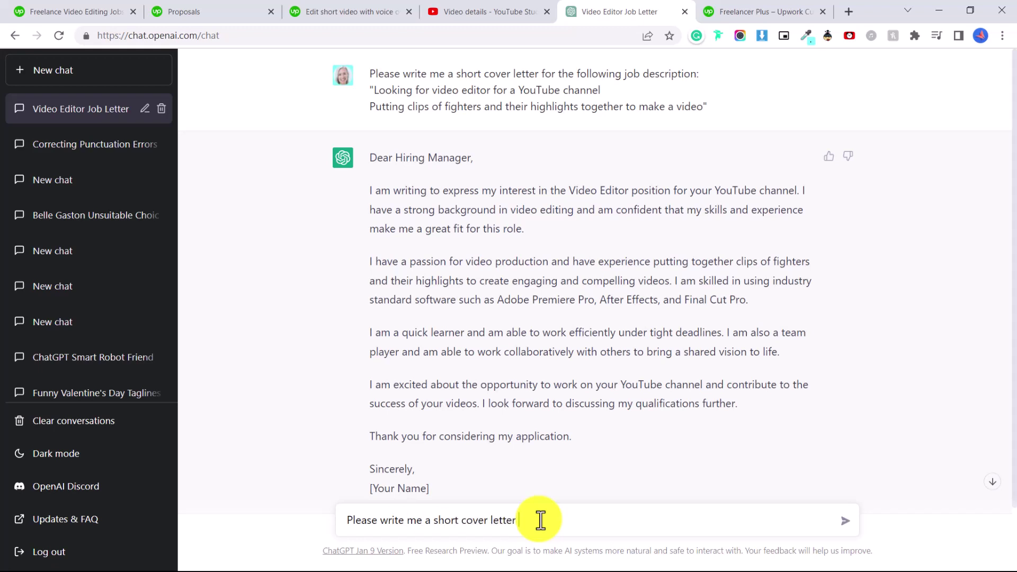
text(addressed to a person name)
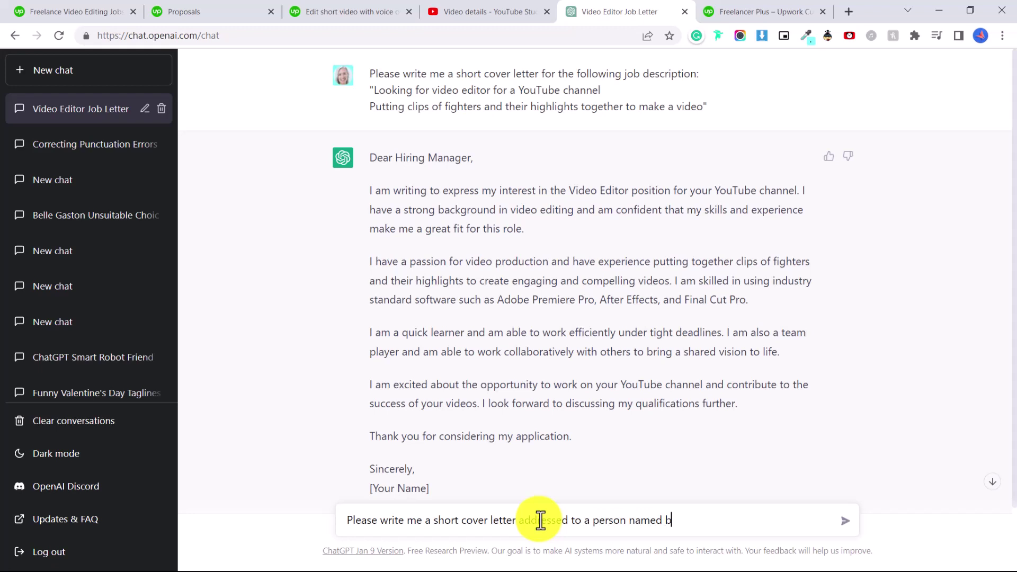
text(d Bob. The position is data entry)
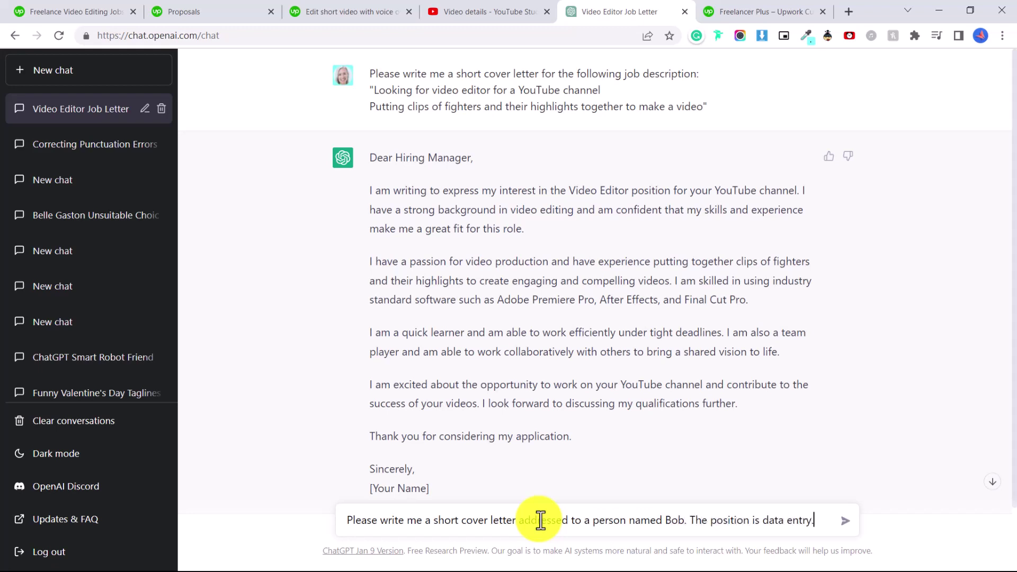
text( and admin work.)
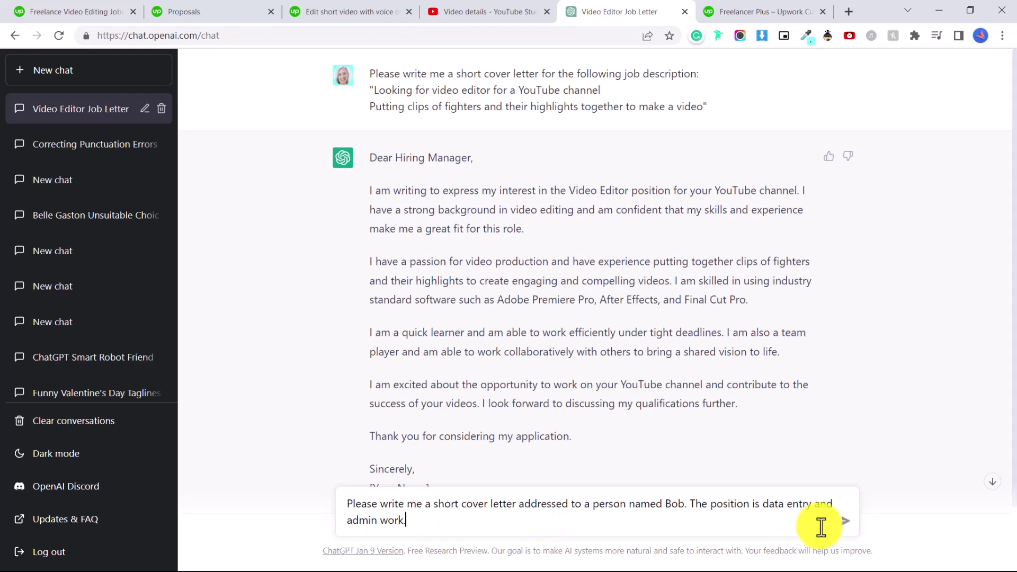
click(844, 519)
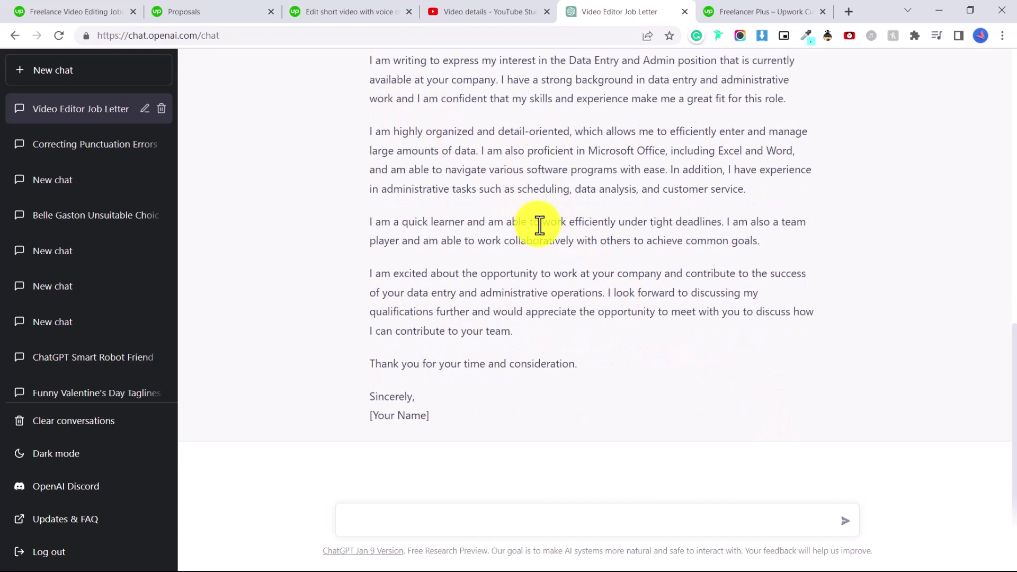
scroll(514, 258, up, 1)
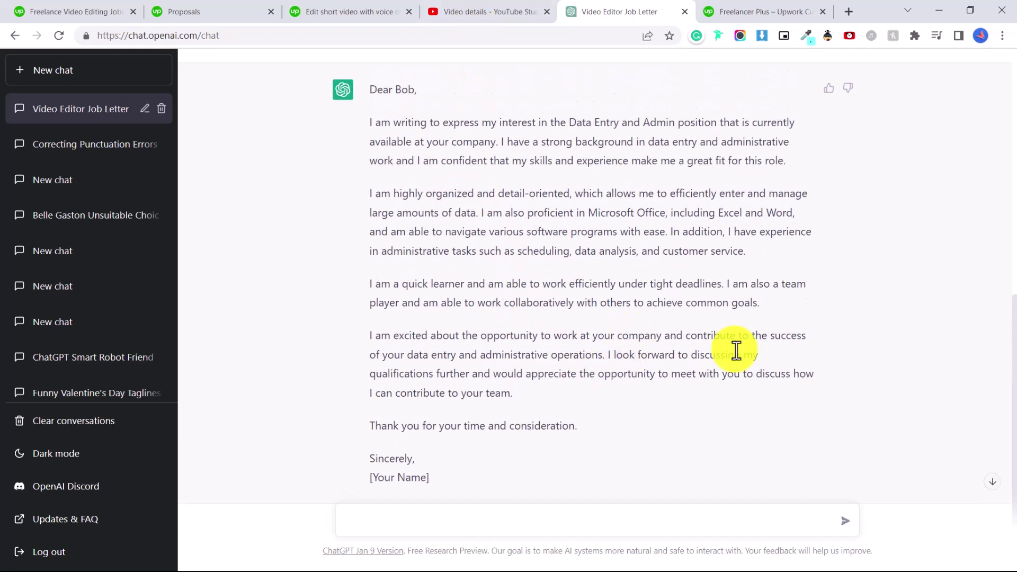
drag(806, 317, 358, 129)
click(406, 132)
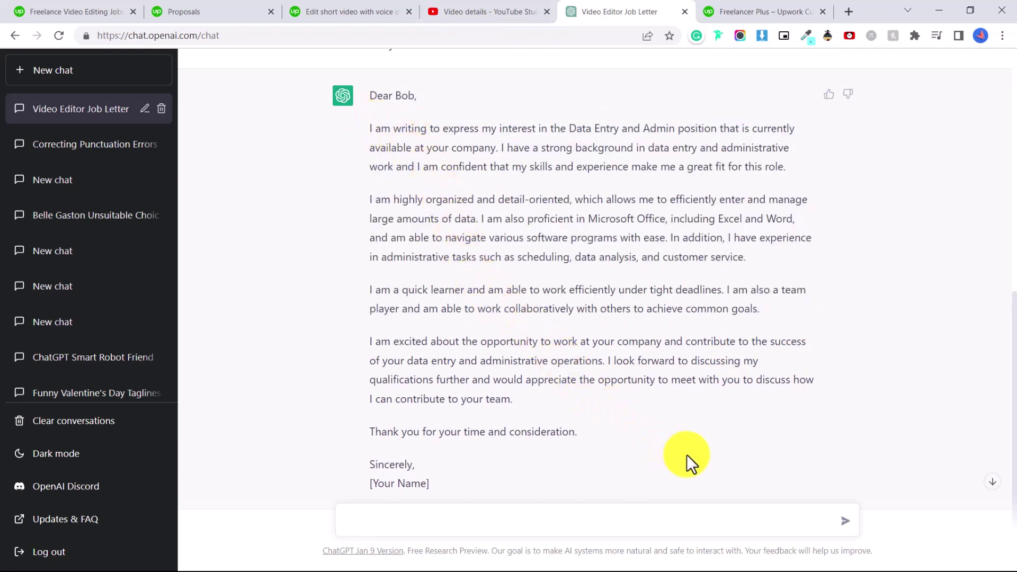
scroll(662, 460, down, 1)
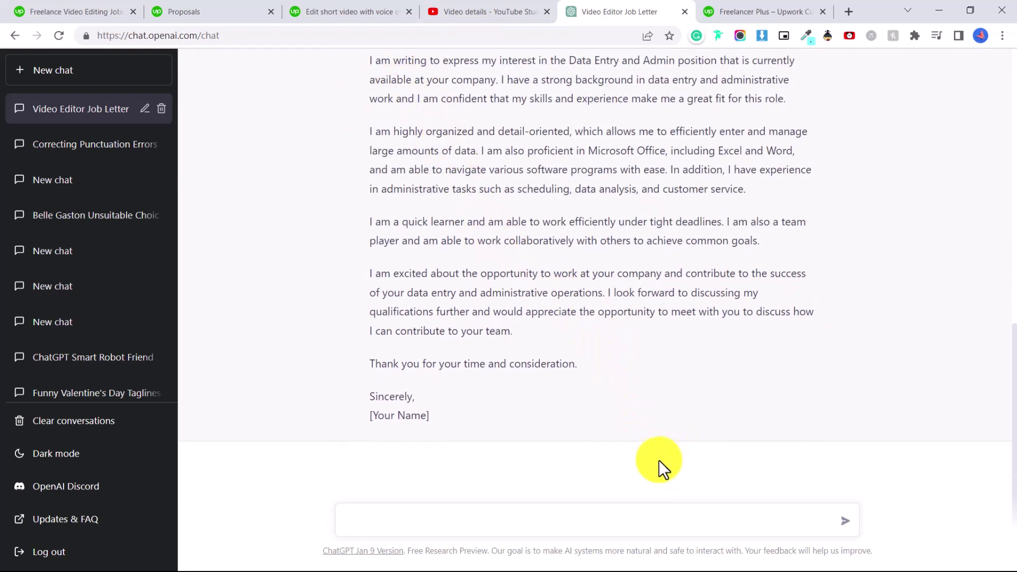
Submit the YouTube video editor proposal with its cover letter, agreeing to the fixed-price terms
key(ctrl+2)
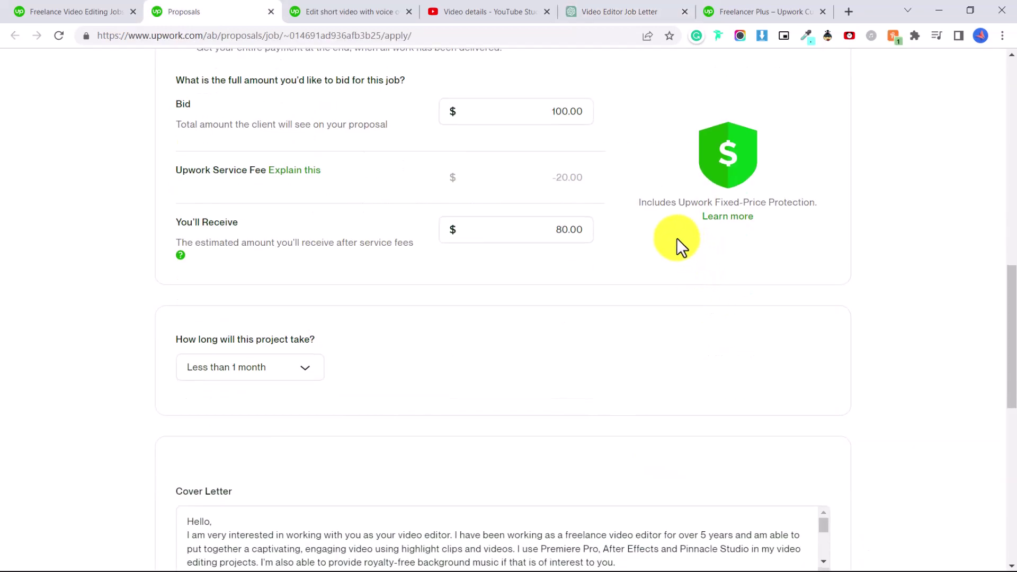
scroll(676, 237, down, 5)
scroll(709, 339, down, 1)
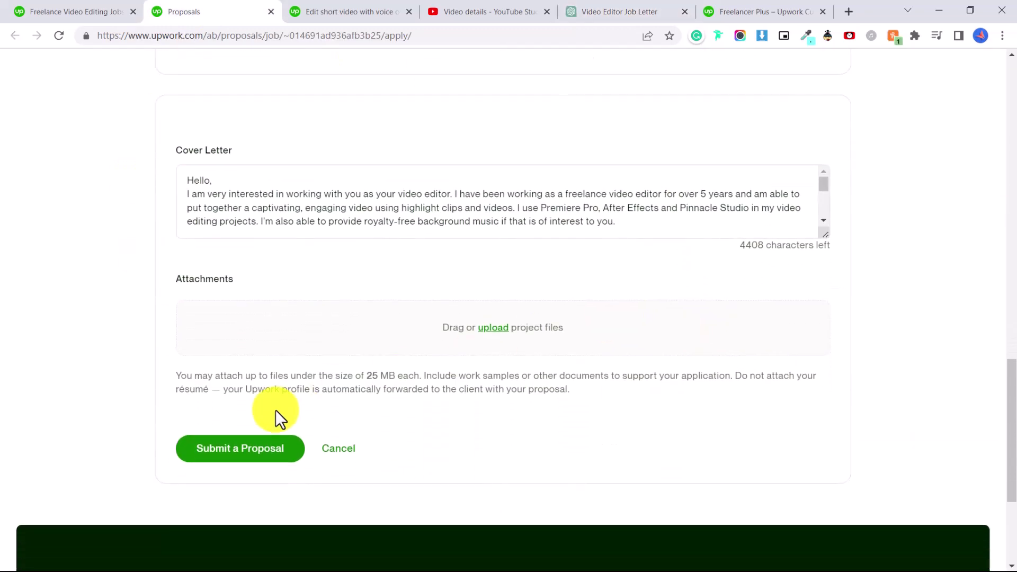
click(259, 454)
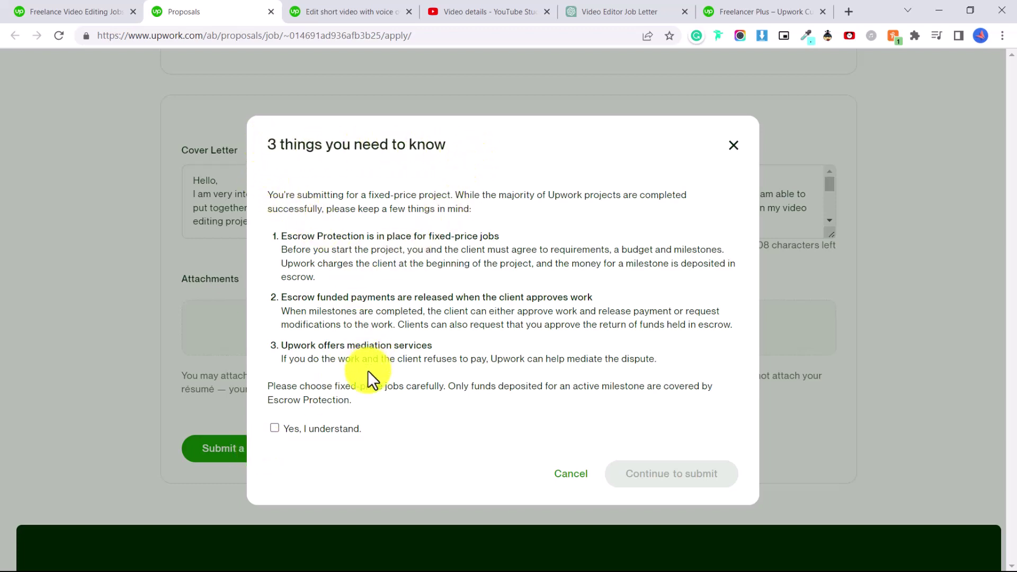
click(333, 435)
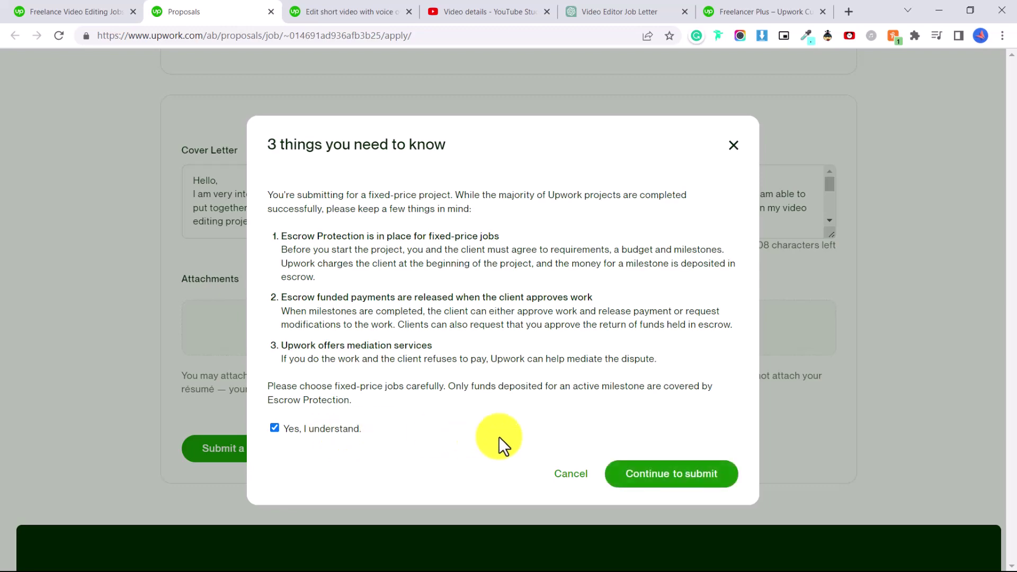
click(627, 480)
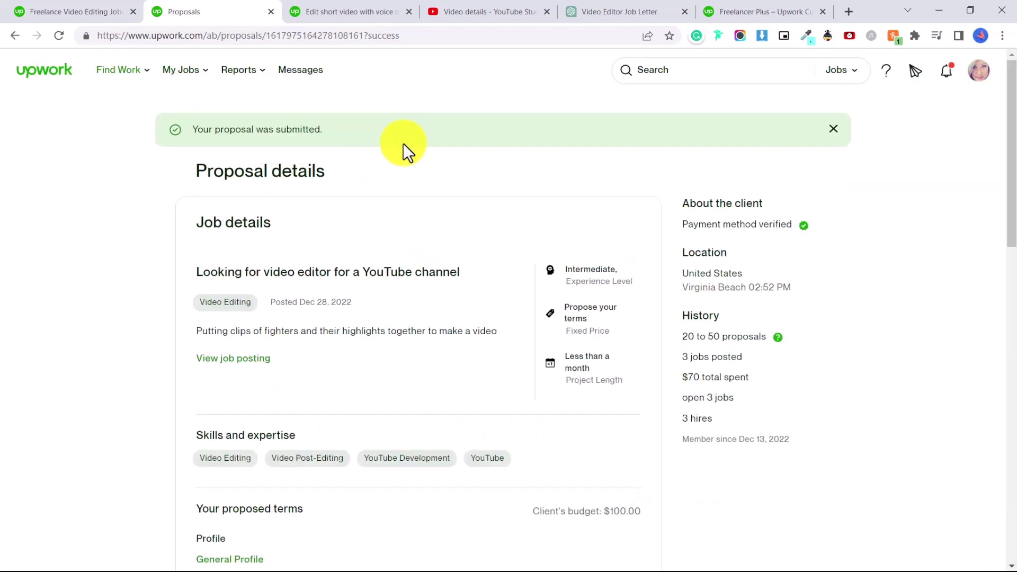
Review the submitted proposal's details, opening Change Terms and closing it without changes
scroll(408, 148, down, 4)
scroll(408, 148, up, 2)
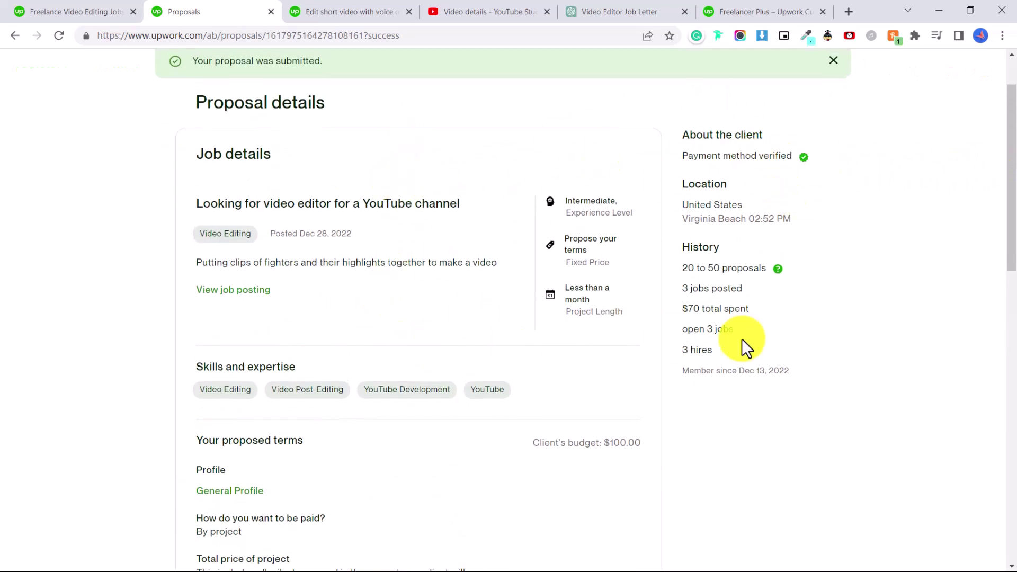
scroll(257, 223, up, 1)
scroll(418, 347, down, 5)
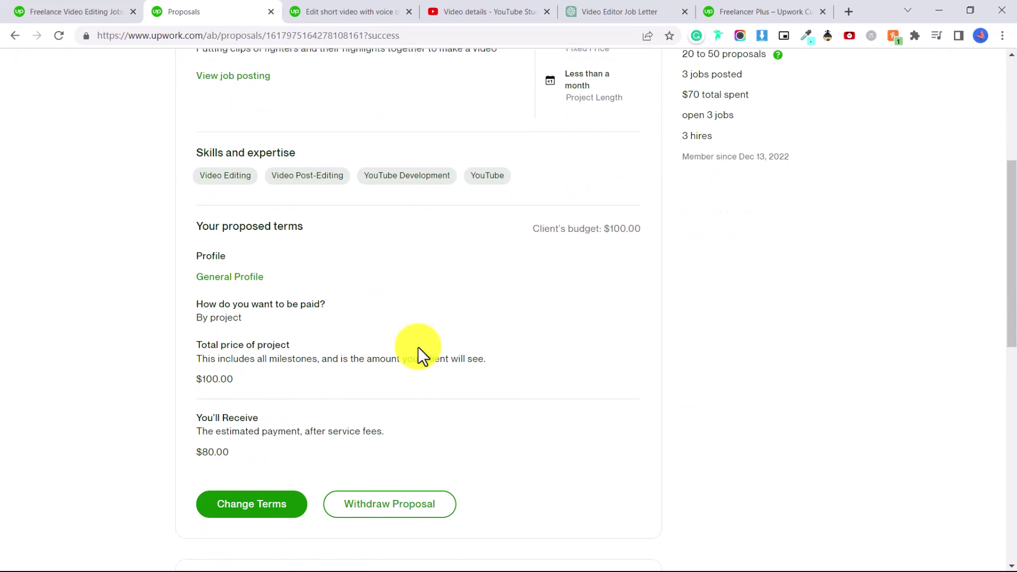
scroll(418, 347, down, 2)
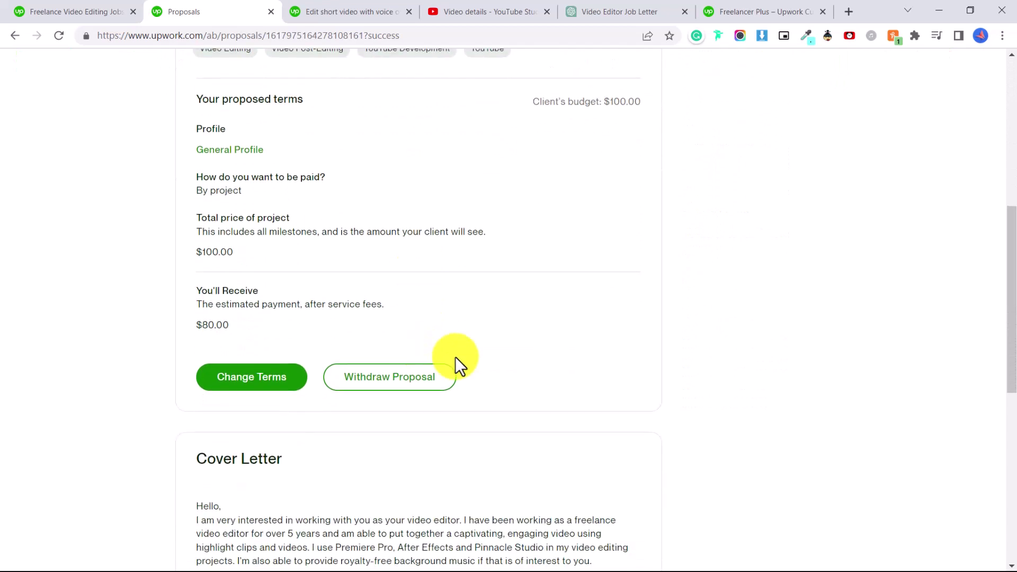
click(270, 387)
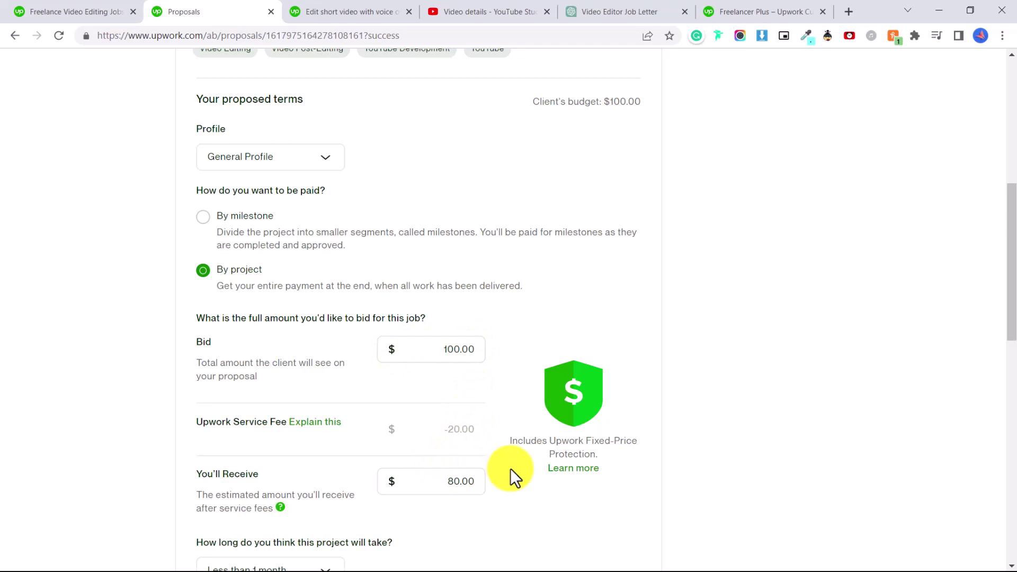
scroll(679, 299, up, 2)
scroll(677, 304, down, 6)
click(321, 362)
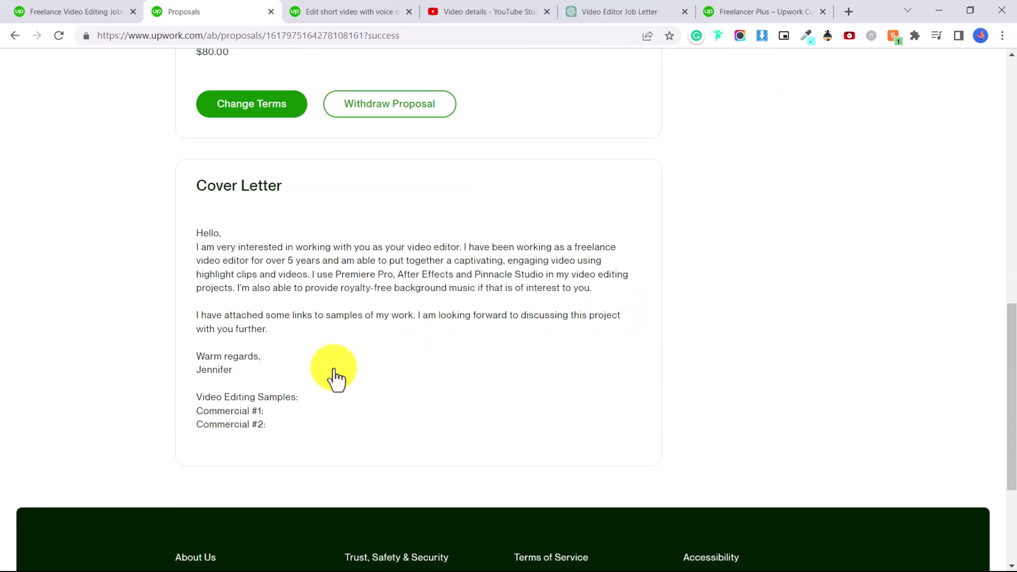
scroll(486, 230, up, 3)
Withdraw the video editor proposal with 'Applied by mistake' as the reason
click(439, 242)
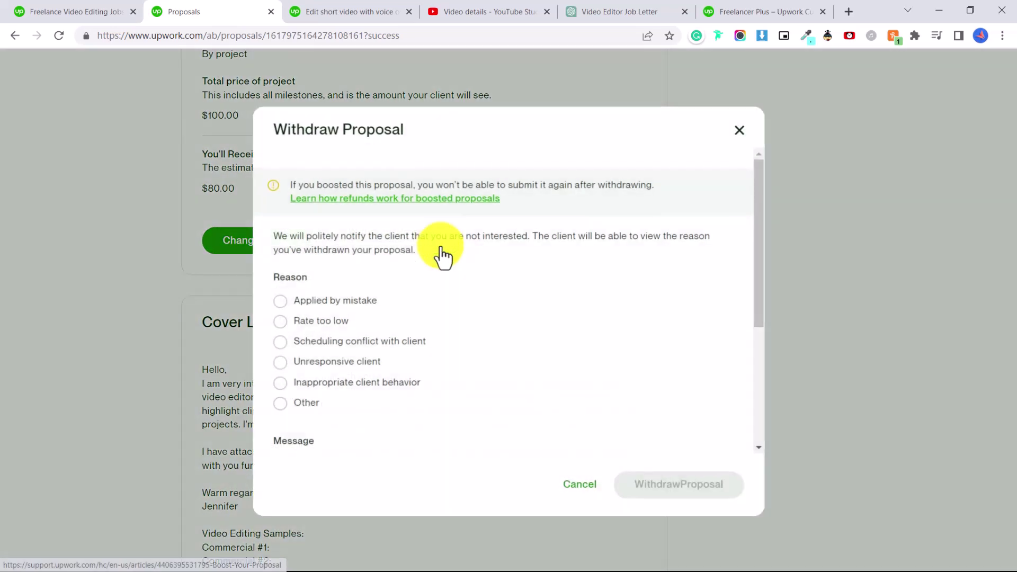
click(380, 304)
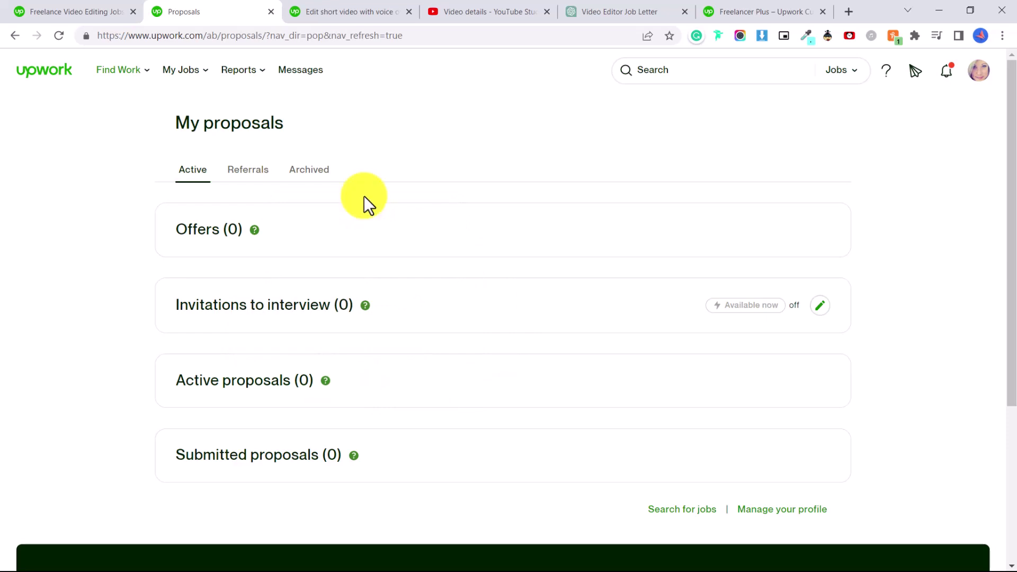
Go back to the 'Video Editor Job Letter' ChatGPT chat
click(604, 9)
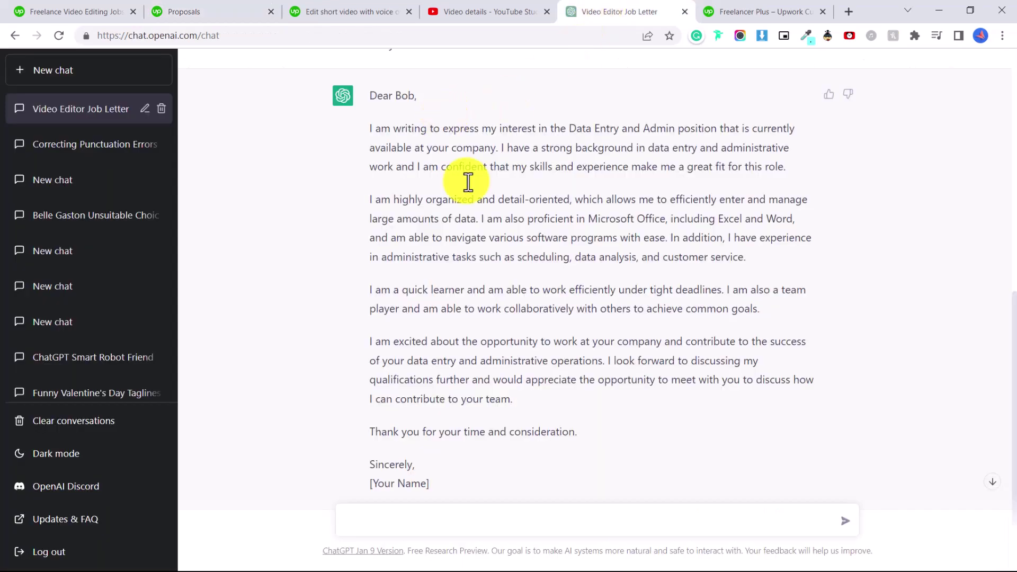